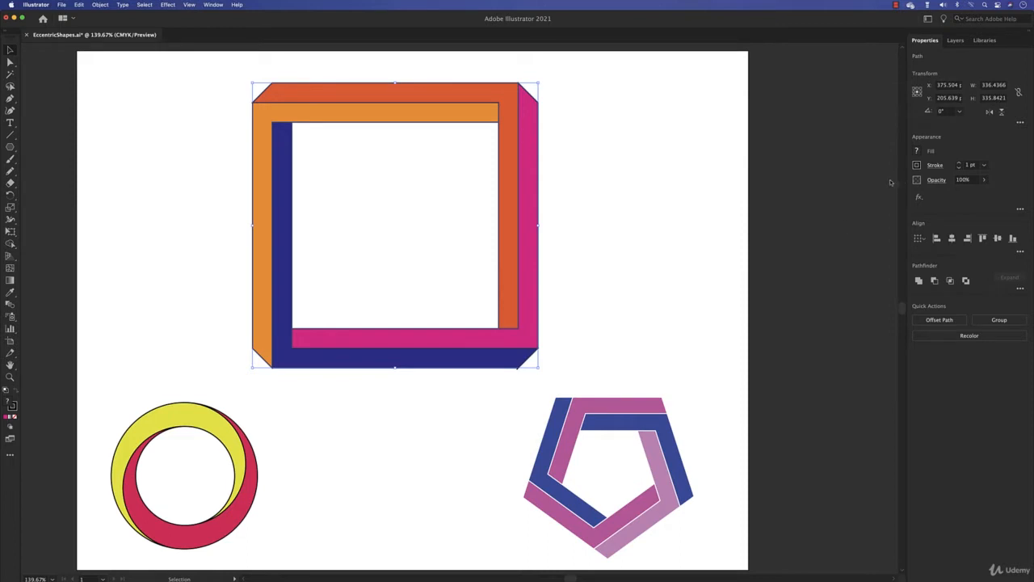
# - Change the stroke color of the large four-color impossible square to white
pyautogui.click(916, 166)
pyautogui.click(821, 202)
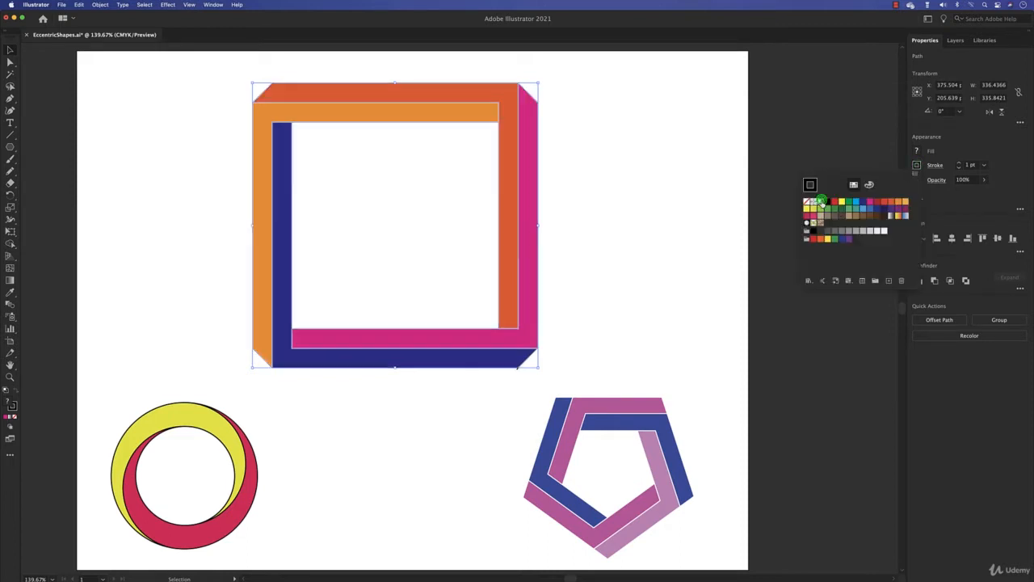
pyautogui.press('Escape')
pyautogui.click(554, 126)
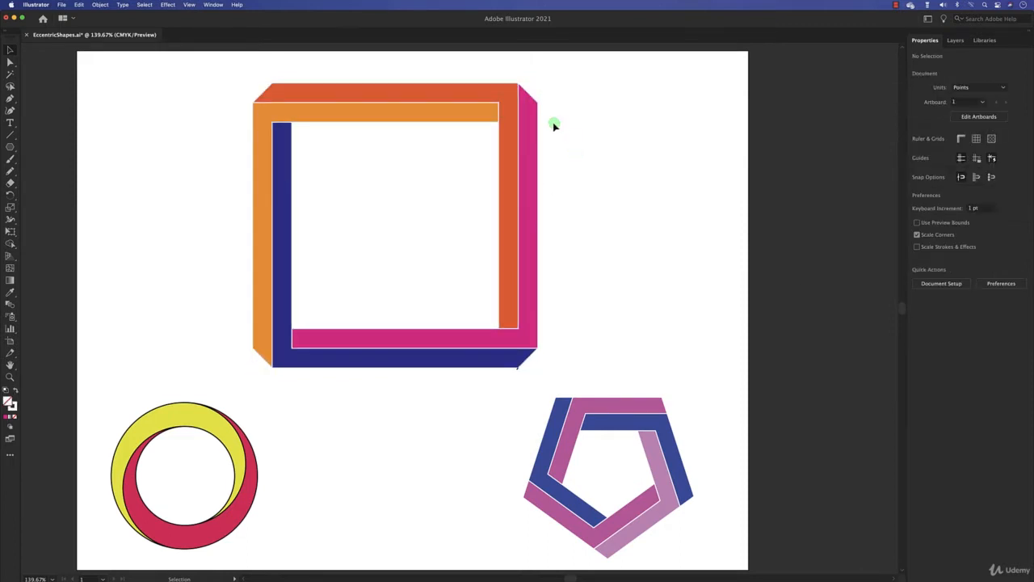
# - Scale the impossible square down to about 189 pt and place it between the ring and the pentagon
pyautogui.moveTo(564, 91); pyautogui.dragTo(243, 348)
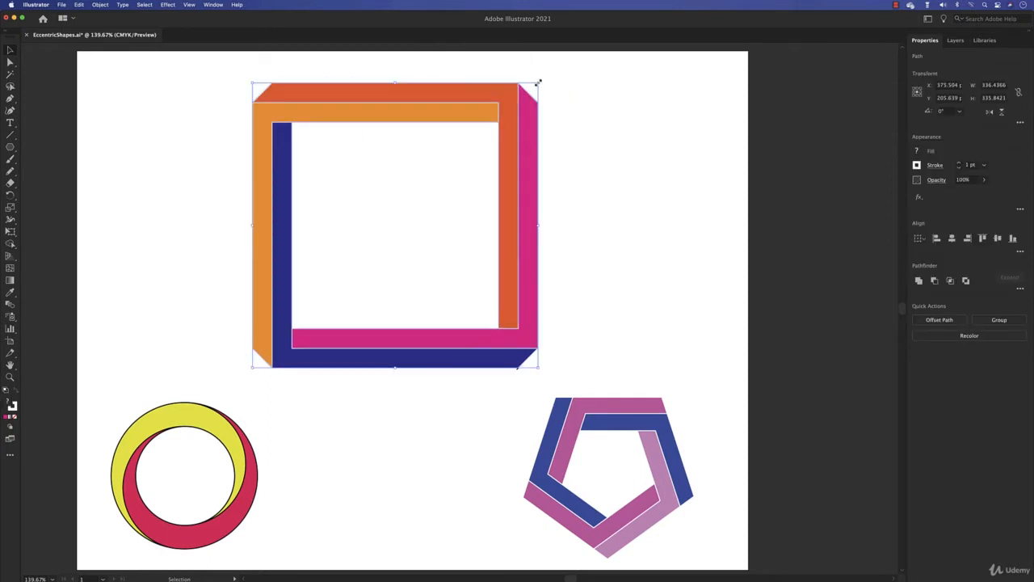
pyautogui.moveTo(539, 81); pyautogui.dragTo(442, 398)
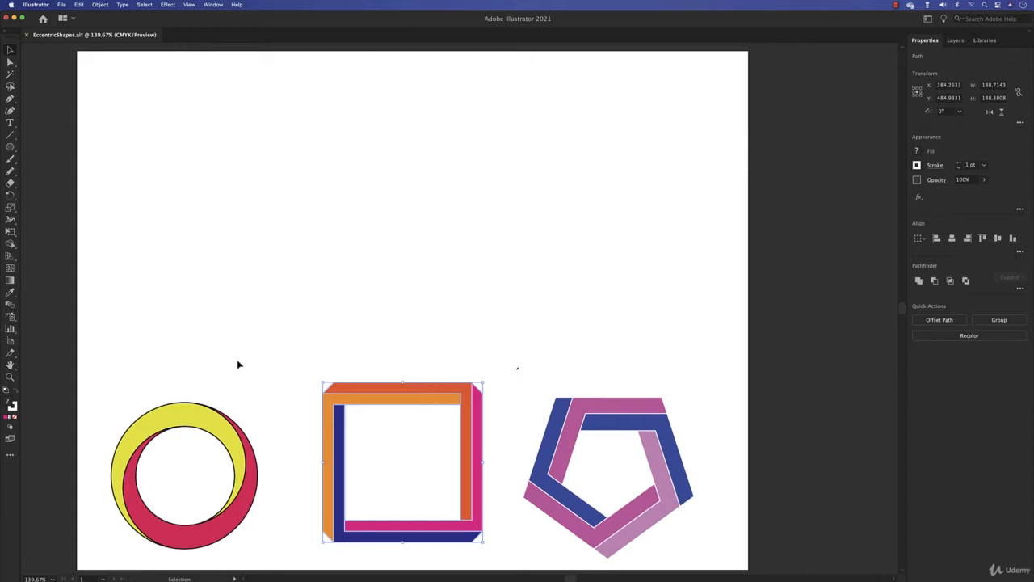
pyautogui.click(194, 449)
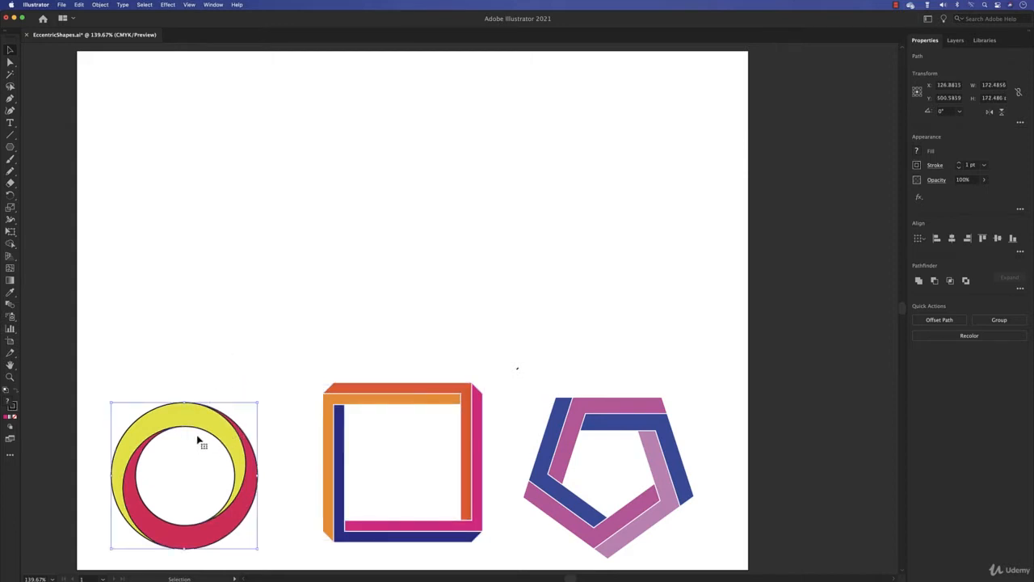
pyautogui.click(218, 308)
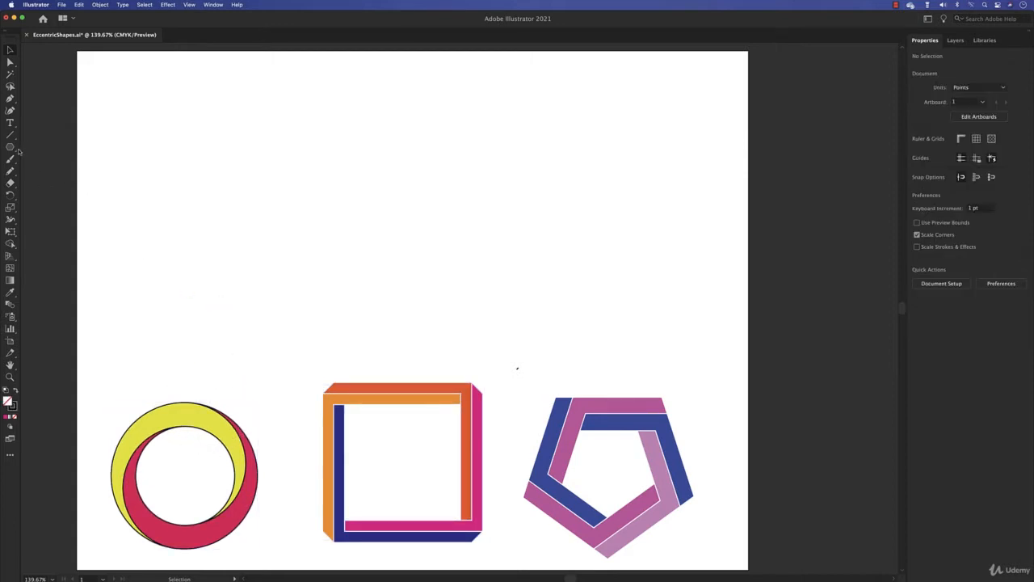
# - Draw a circle about 234 pt in diameter with the Ellipse tool in the empty area above the finished shapes
pyautogui.moveTo(10, 146); pyautogui.dragTo(64, 172)
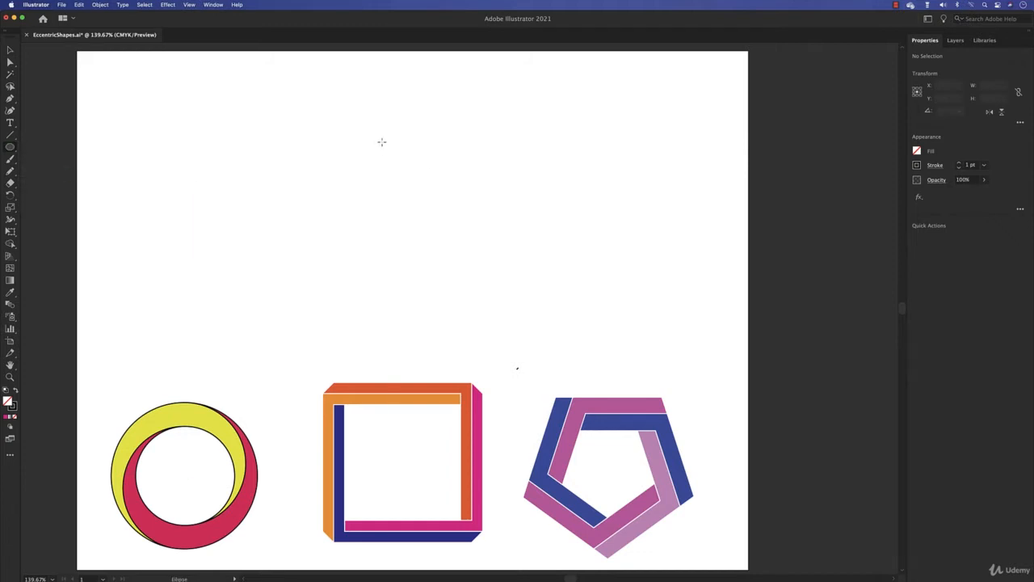
pyautogui.moveTo(392, 181); pyautogui.dragTo(518, 272)
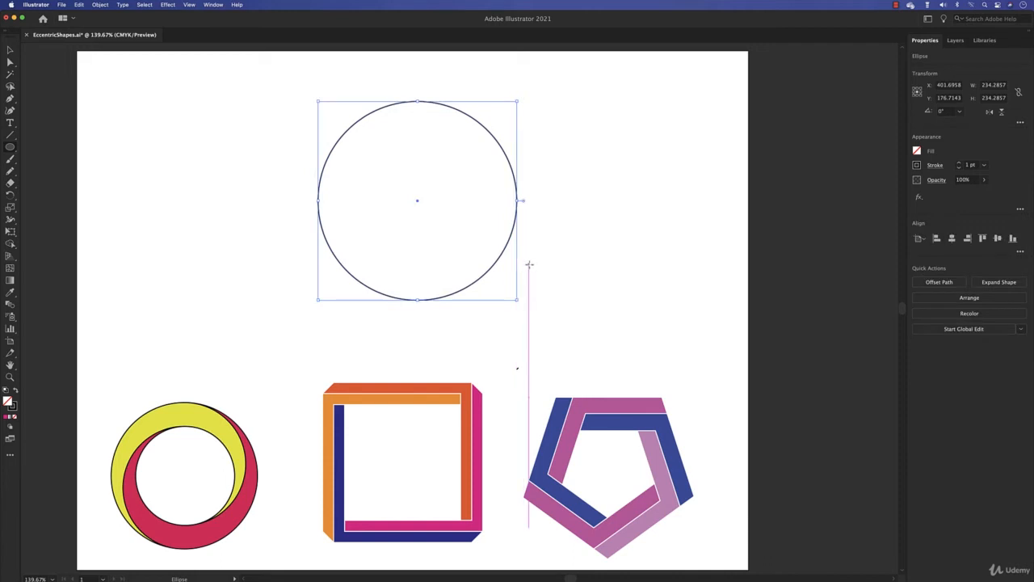
pyautogui.click(10, 50)
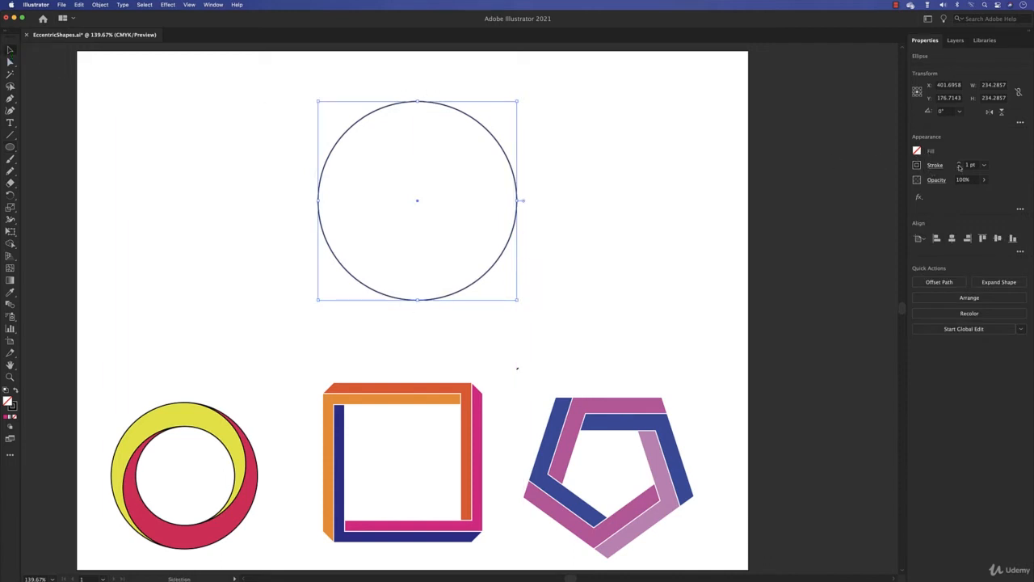
# - Create a smaller scaled copy of the circle, about 187 pt in diameter, touching the original at its lowest point
pyautogui.click(491, 137)
pyautogui.moveTo(418, 103); pyautogui.dragTo(418, 143)
pyautogui.click(627, 221)
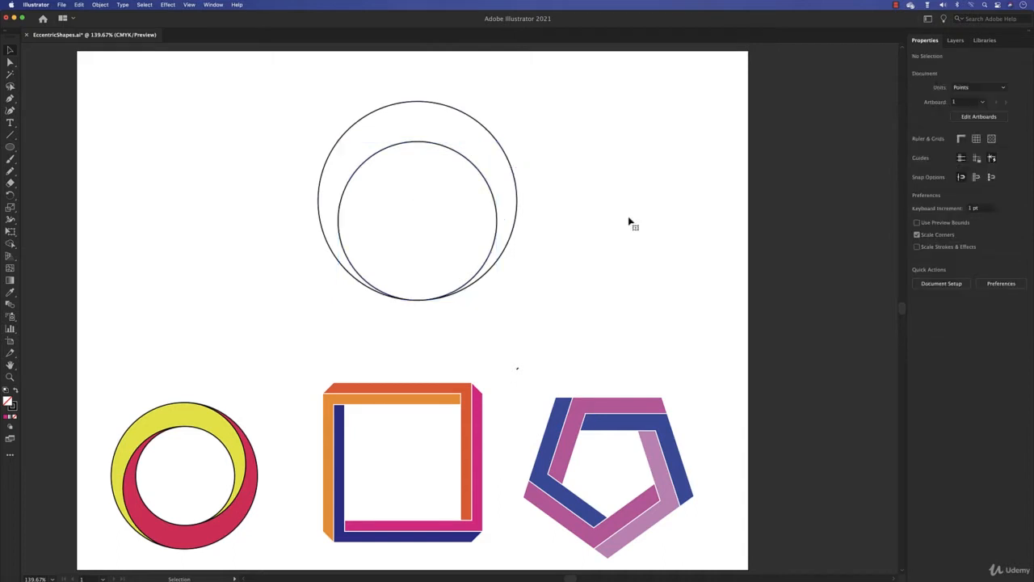
# - Duplicate the 187 pt circle upward and align the copy with the top of the large circle
pyautogui.click(435, 144)
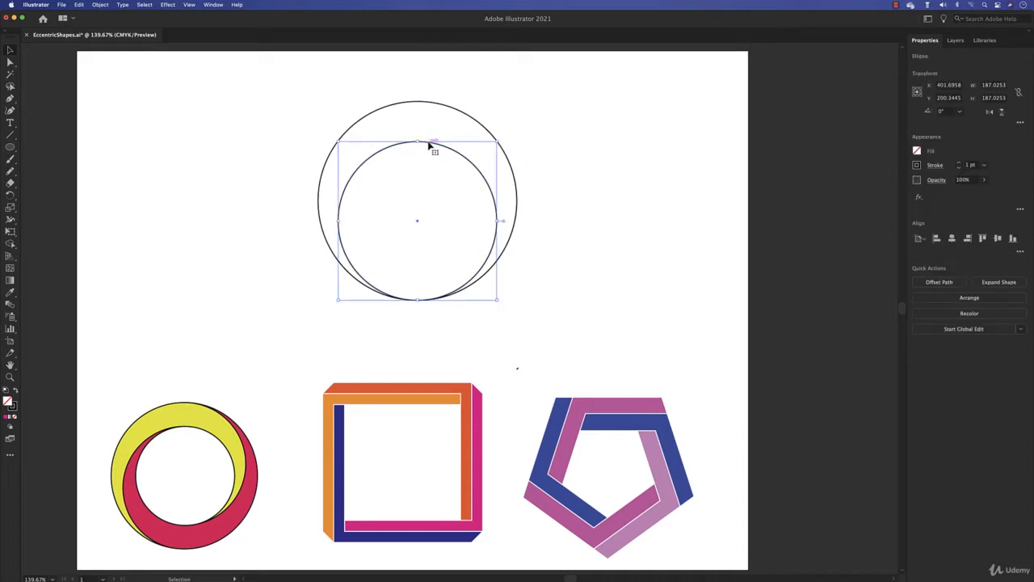
pyautogui.moveTo(429, 144); pyautogui.dragTo(432, 107)
pyautogui.moveTo(517, 114); pyautogui.dragTo(429, 118)
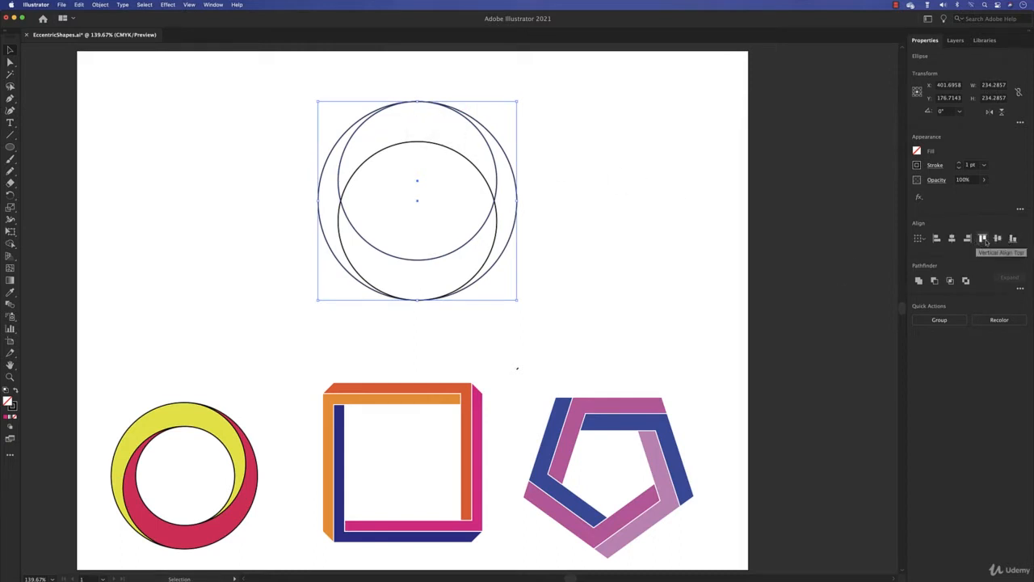
pyautogui.click(598, 257)
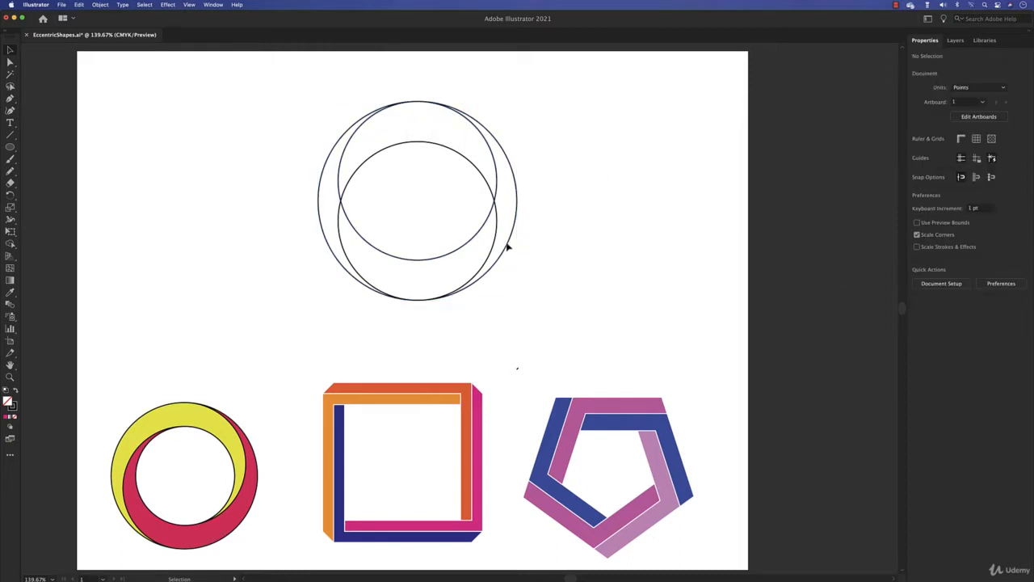
# - Create a scaled concentric copy of the large circle that fits between the inner edges of the two mid-sized circles
pyautogui.click(503, 151)
pyautogui.press('a')
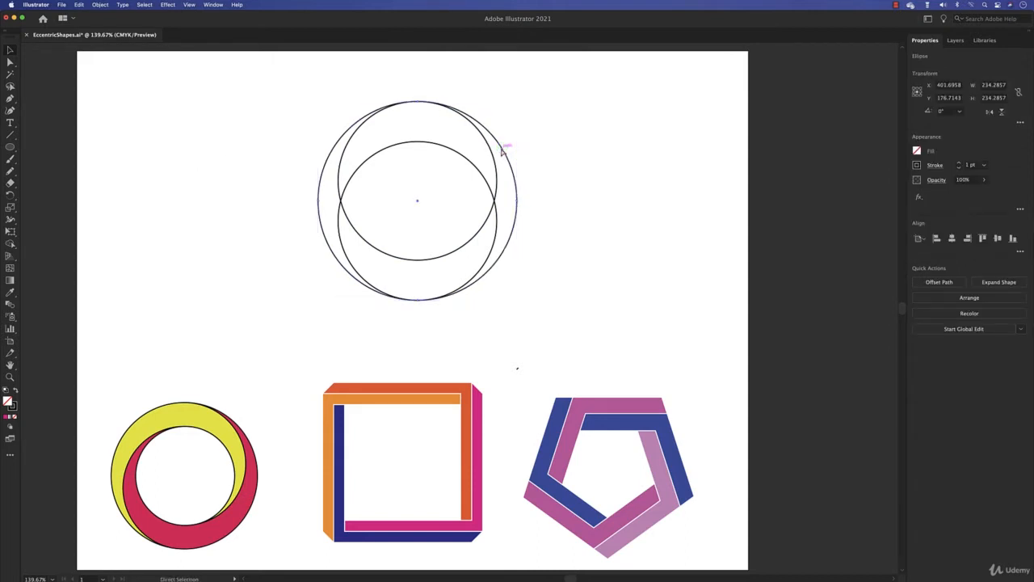
pyautogui.press('v')
pyautogui.moveTo(517, 101); pyautogui.dragTo(496, 142)
pyautogui.click(619, 225)
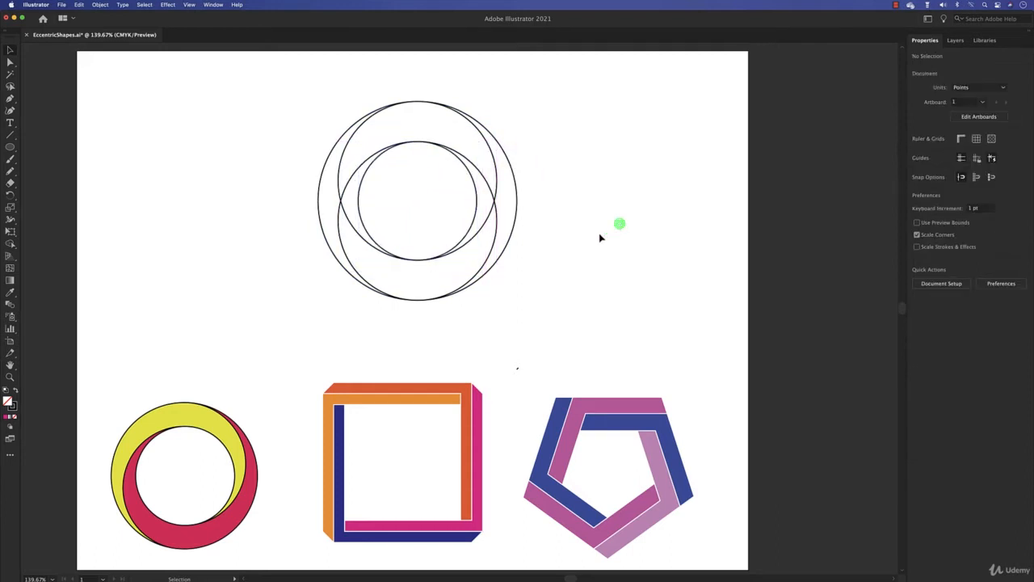
# - Merge the upper and left crescent regions of the four selected circles into one yellow shape with the Shape Builder tool
pyautogui.doubleClick(10, 242)
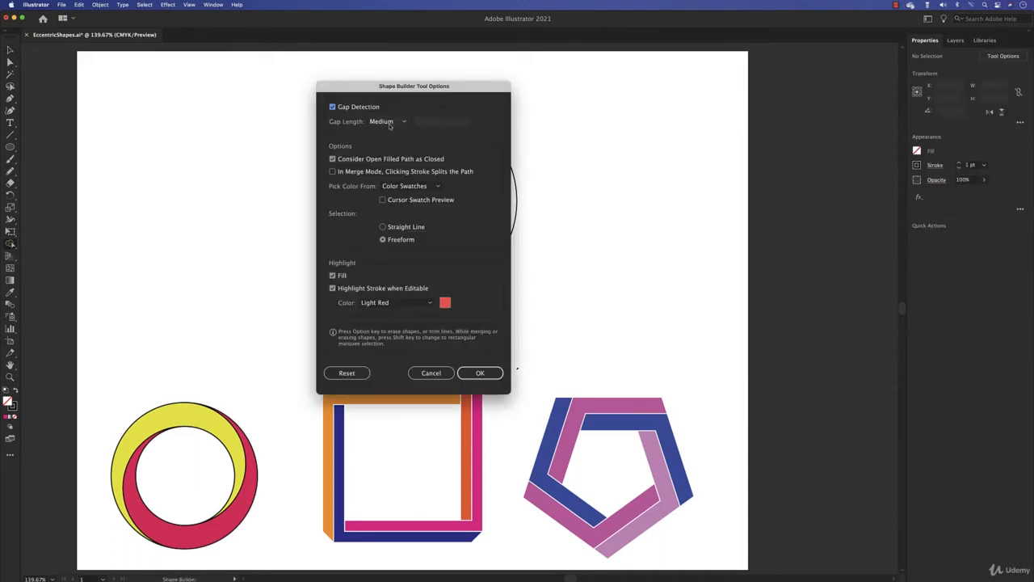
pyautogui.click(482, 374)
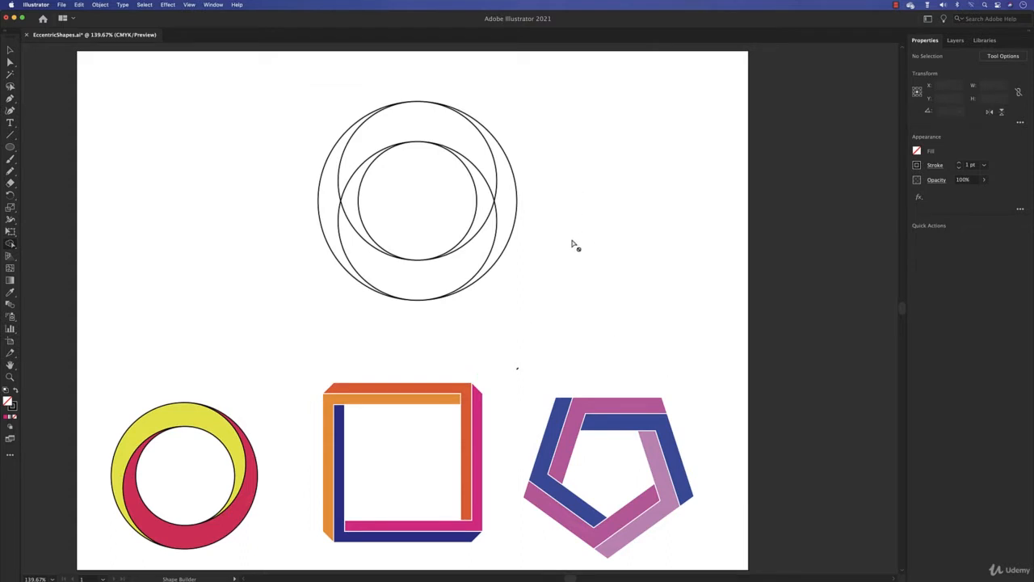
pyautogui.press('v')
pyautogui.moveTo(551, 105); pyautogui.dragTo(284, 316)
pyautogui.hotkey('shift', 'm')
pyautogui.hscroll(-1, 634, 269)
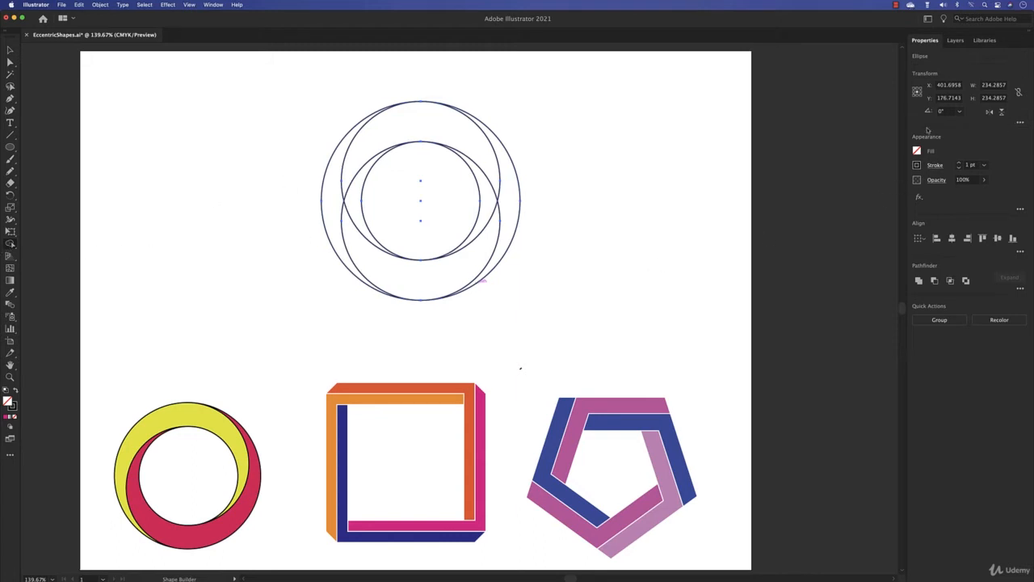
pyautogui.click(917, 152)
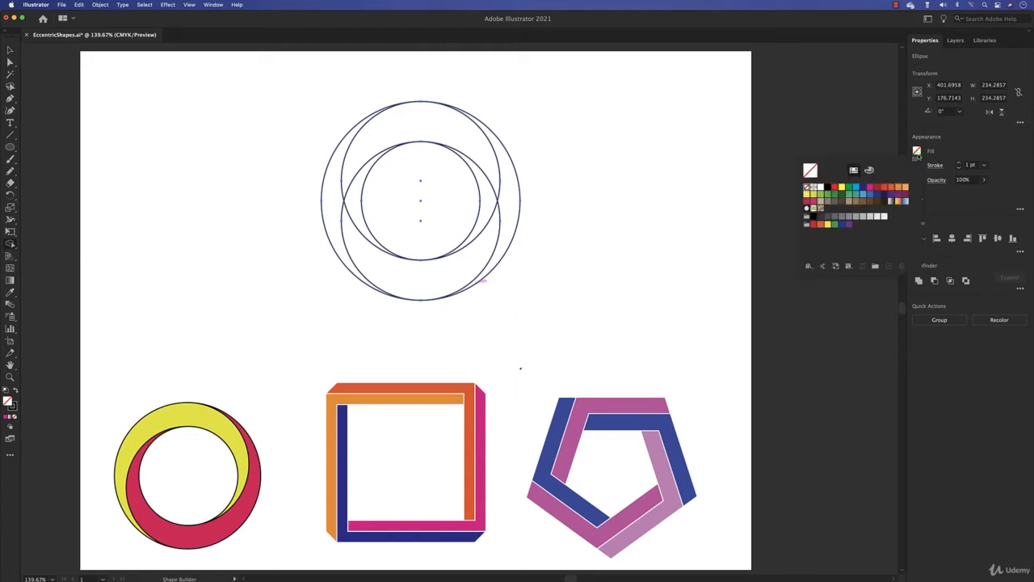
pyautogui.click(841, 191)
pyautogui.click(577, 164)
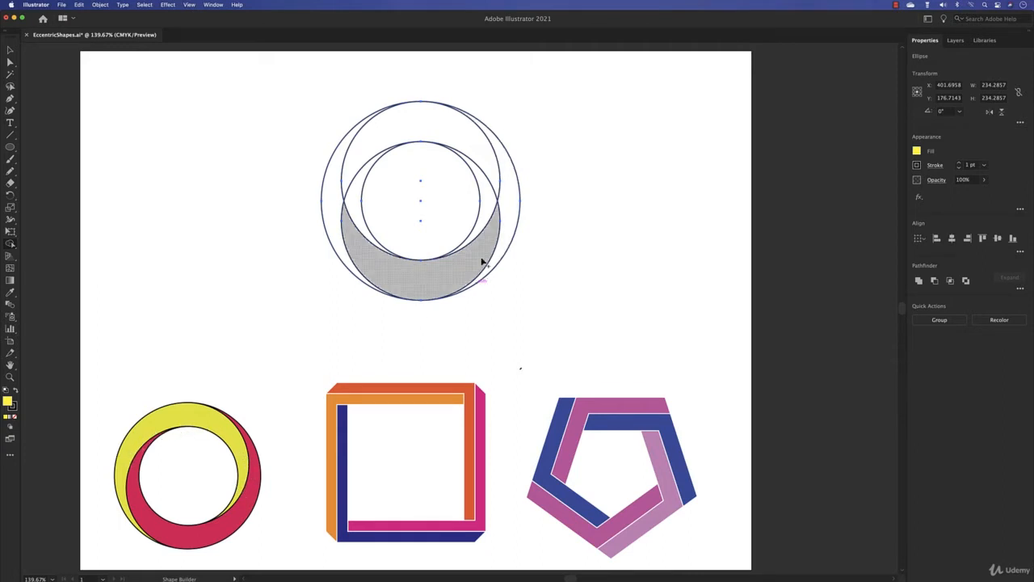
pyautogui.moveTo(487, 212)
pyautogui.mouseDown()
pyautogui.moveTo(485, 180)
pyautogui.moveTo(461, 148)
pyautogui.moveTo(415, 138)
pyautogui.moveTo(342, 167)
pyautogui.moveTo(328, 194)
pyautogui.mouseUp()
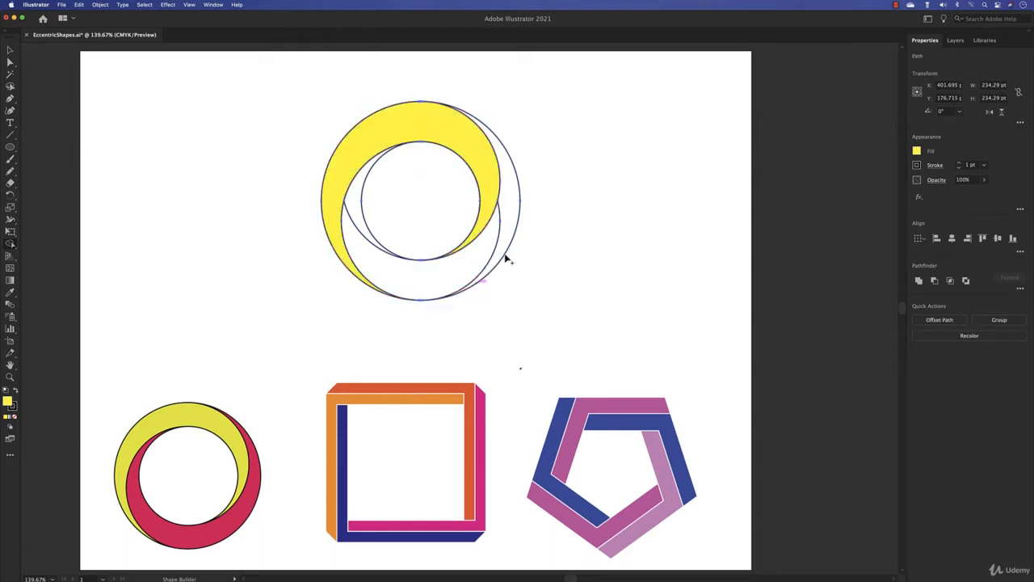
# - Merge the remaining lower and right crescent regions of the ring into one dark red shape with the Shape Builder tool
pyautogui.click(916, 150)
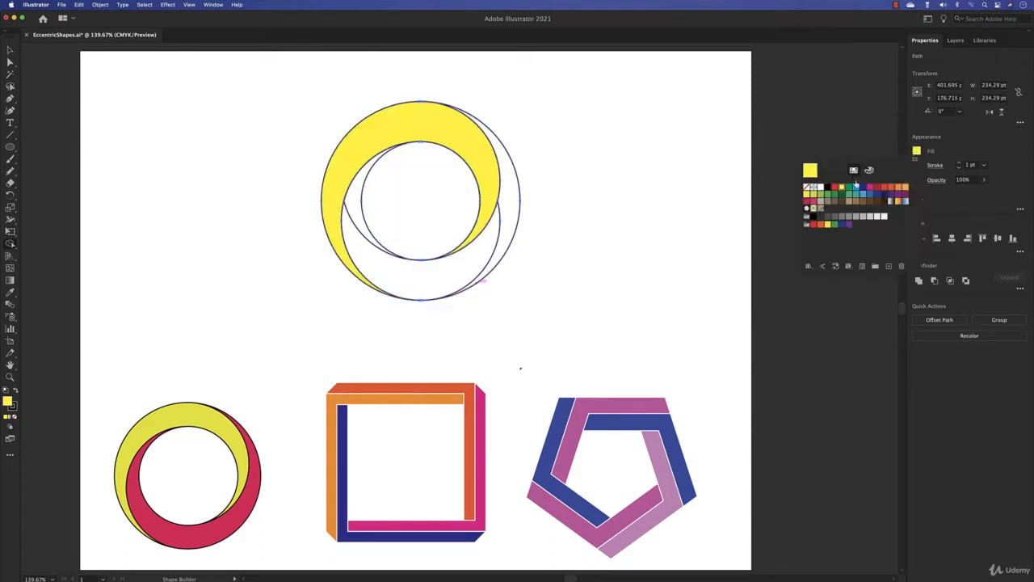
pyautogui.click(879, 191)
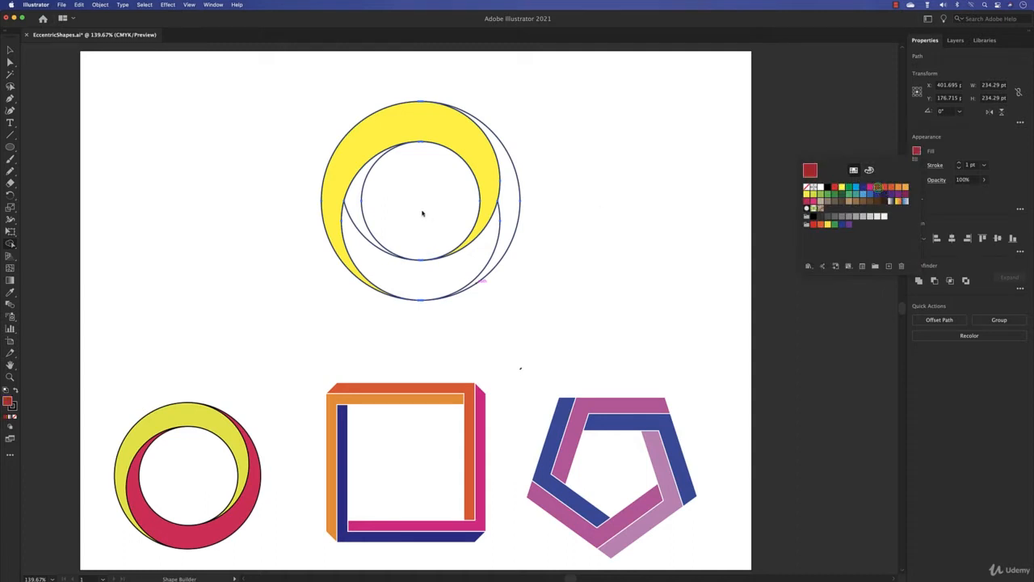
pyautogui.moveTo(356, 226); pyautogui.dragTo(362, 247)
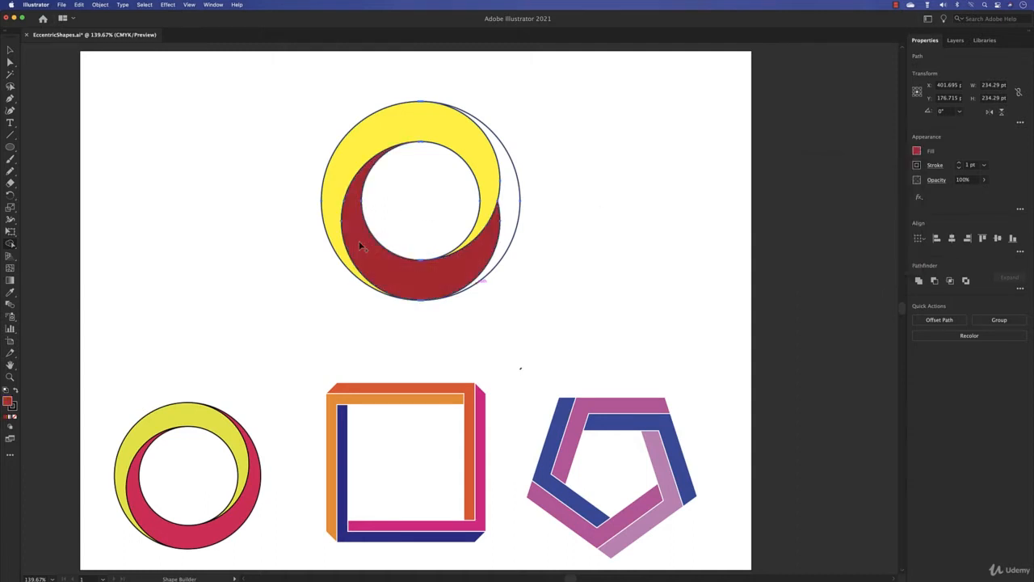
pyautogui.moveTo(480, 254); pyautogui.dragTo(509, 236)
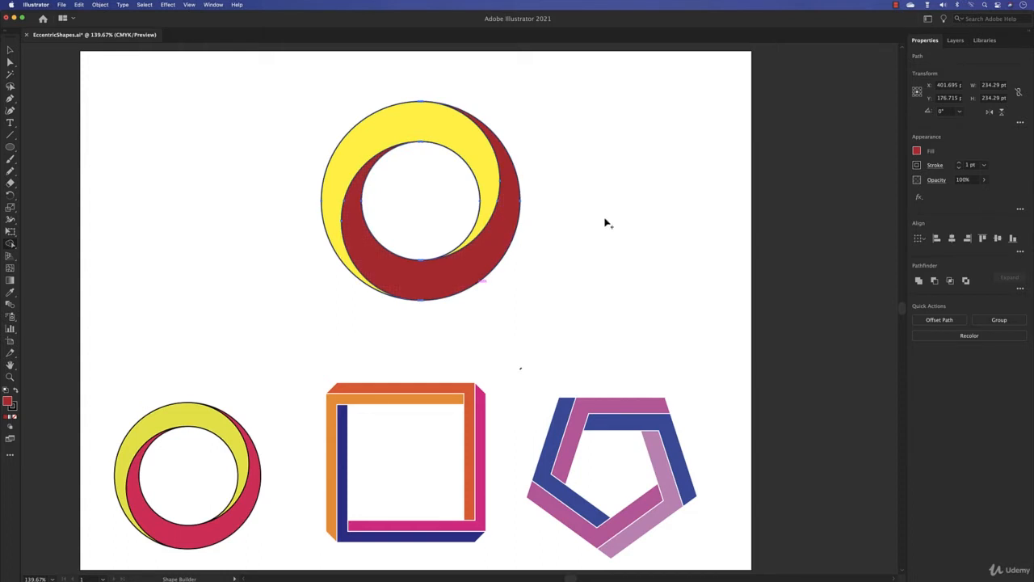
pyautogui.press('v')
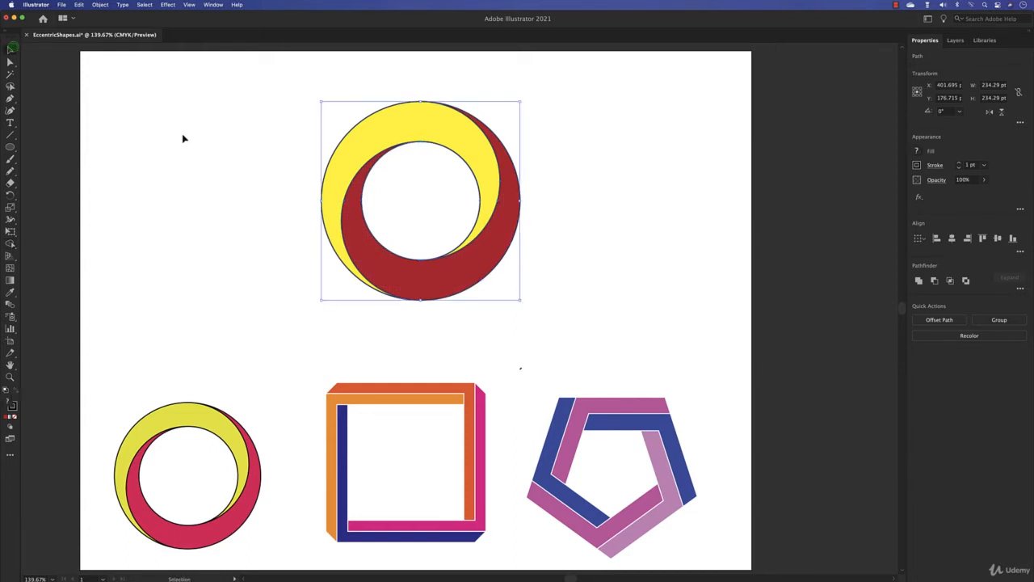
pyautogui.click(206, 136)
# - Try a white stroke on the new yellow and red ring and undo the change
pyautogui.moveTo(204, 91); pyautogui.dragTo(599, 325)
pyautogui.click(918, 165)
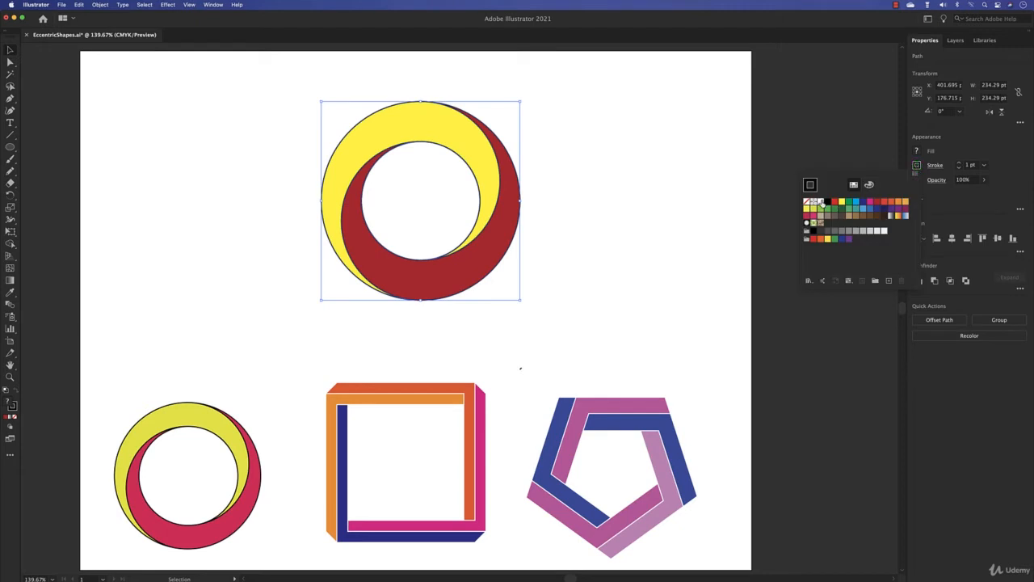
pyautogui.click(821, 202)
pyautogui.click(655, 194)
pyautogui.click(655, 194)
pyautogui.press('super+z')
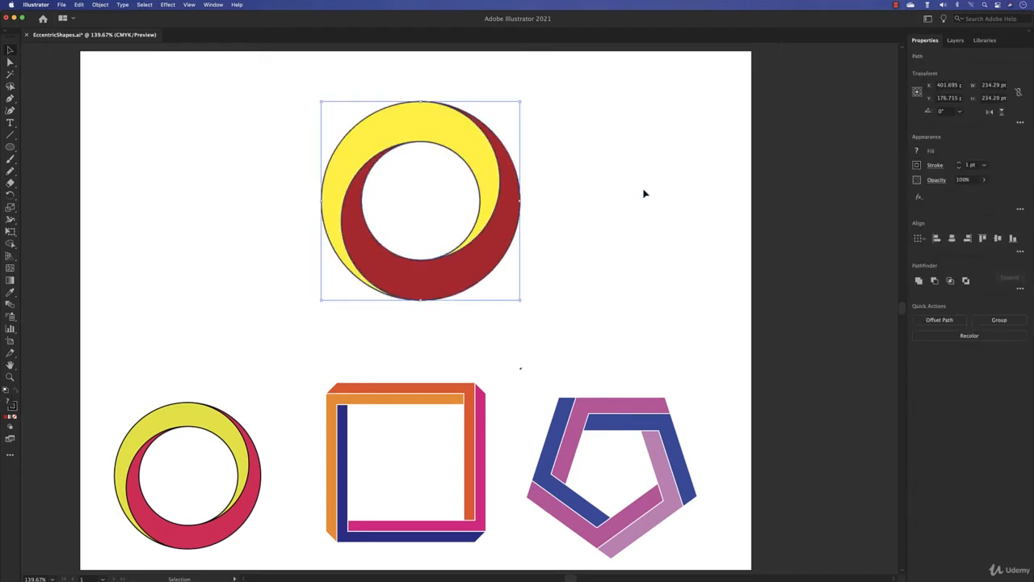
# - Shrink the new yellow and red ring and center it inside the older ring
pyautogui.moveTo(522, 103); pyautogui.dragTo(204, 477)
pyautogui.click(278, 381)
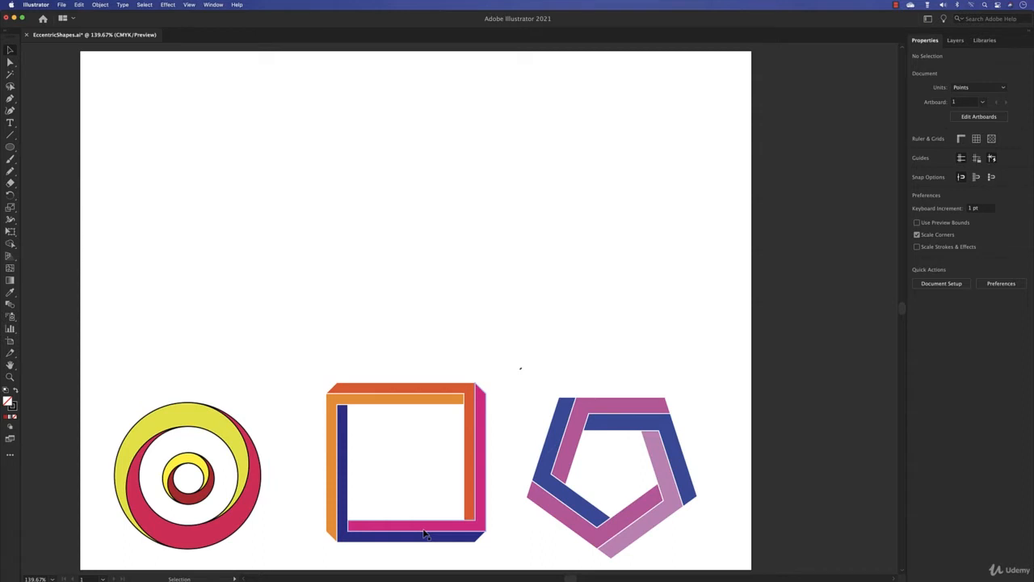
# - Draw an unfilled square with the Rectangle tool in the empty area above the impossible square
pyautogui.click(10, 146)
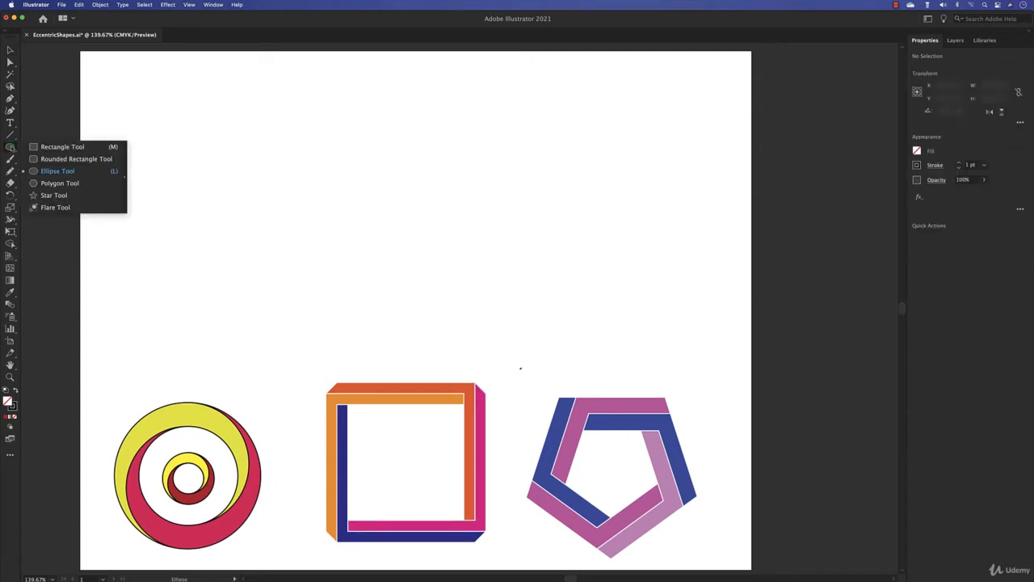
pyautogui.click(73, 147)
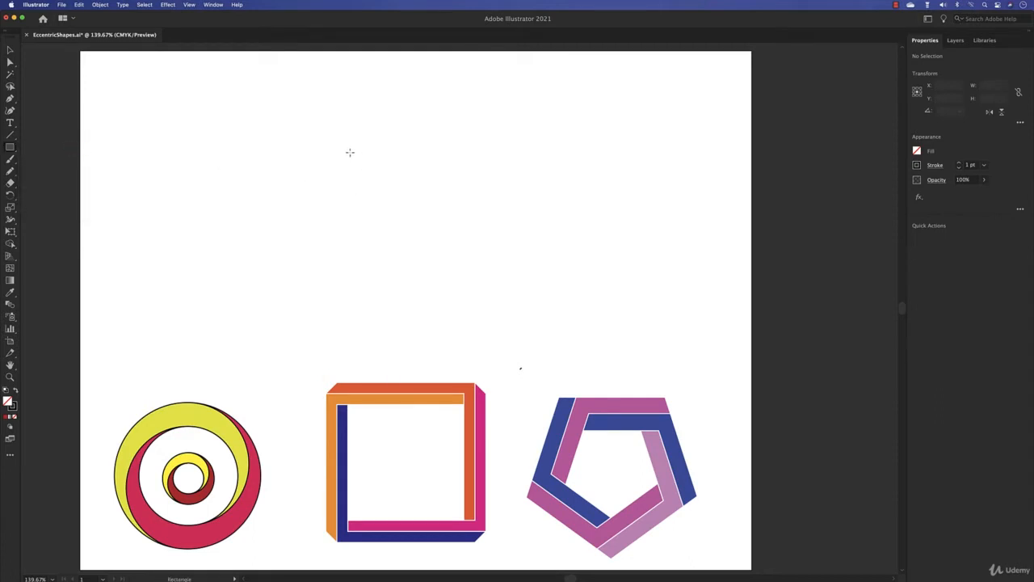
pyautogui.moveTo(350, 152)
pyautogui.mouseDown()
pyautogui.moveTo(477, 265)
pyautogui.moveTo(474, 256)
pyautogui.moveTo(485, 257)
pyautogui.mouseUp()
pyautogui.click(10, 50)
pyautogui.click(46, 136)
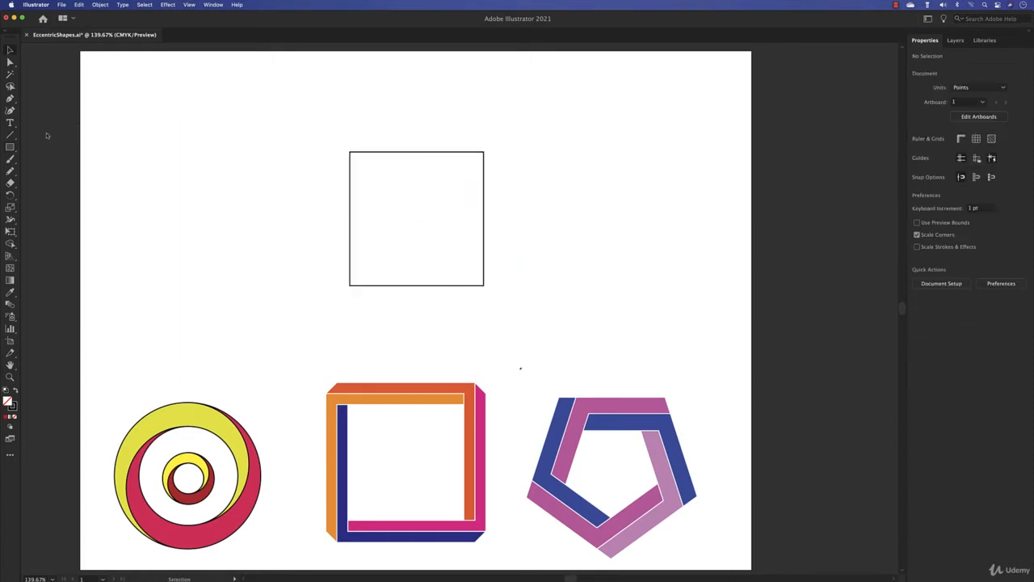
# - Draw a horizontal line about 309 pt long above the new square with the Line Segment tool
pyautogui.click(10, 134)
pyautogui.click(10, 134)
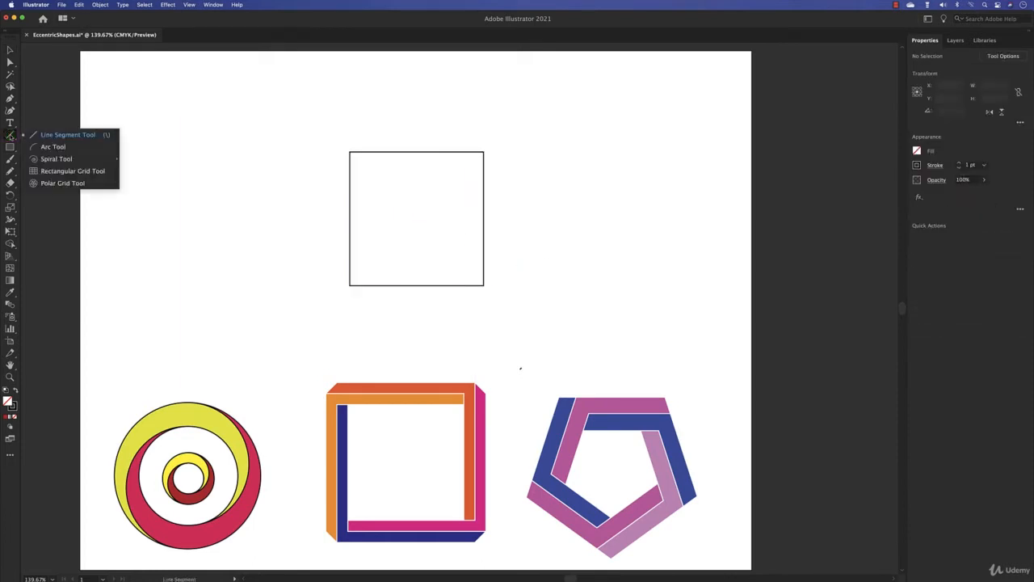
pyautogui.click(46, 135)
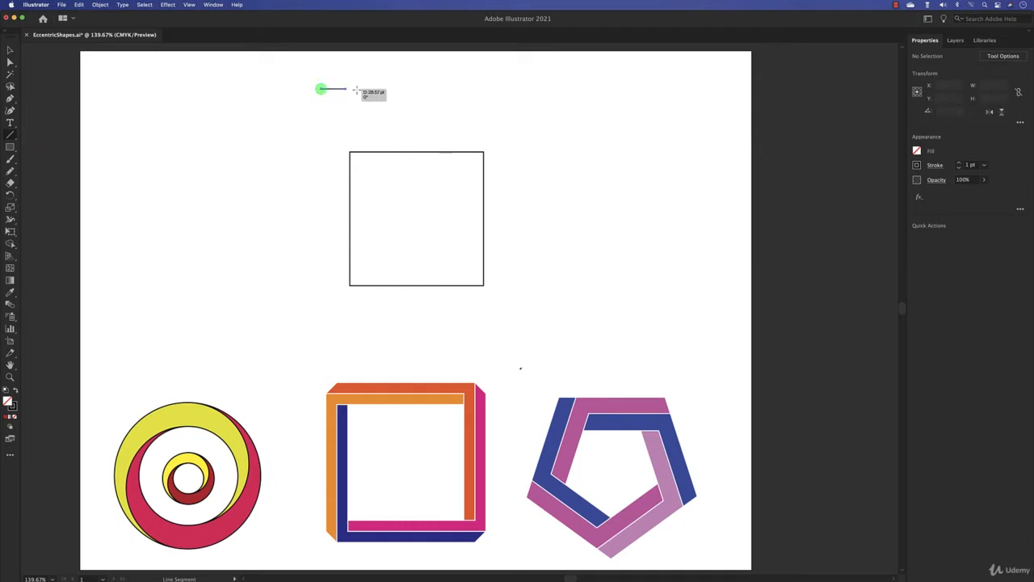
pyautogui.moveTo(321, 88); pyautogui.dragTo(583, 88)
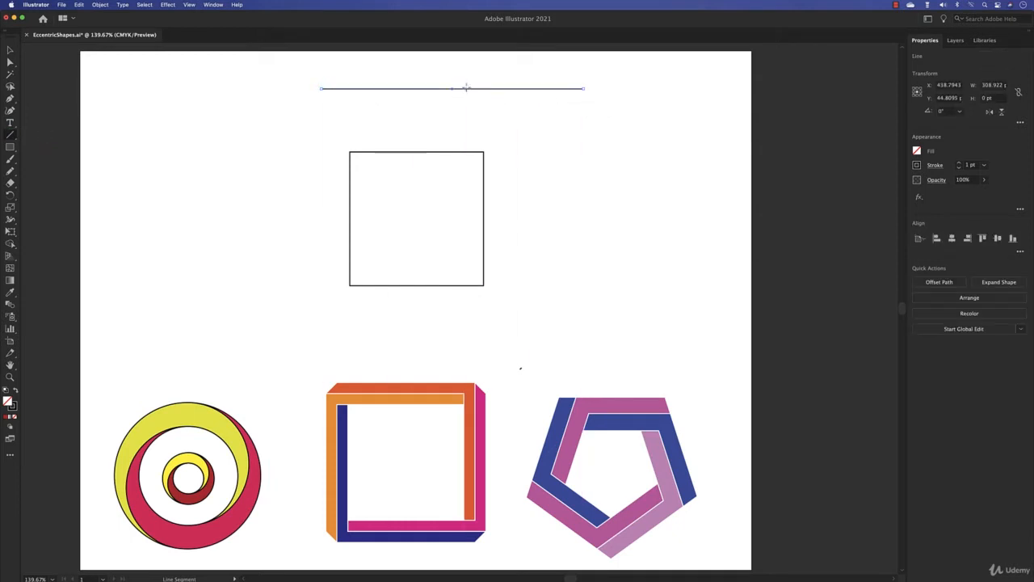
# - Duplicate the horizontal line twice below itself and distribute the three lines evenly by their vertical centers
pyautogui.press('v')
pyautogui.moveTo(465, 92); pyautogui.dragTo(465, 121)
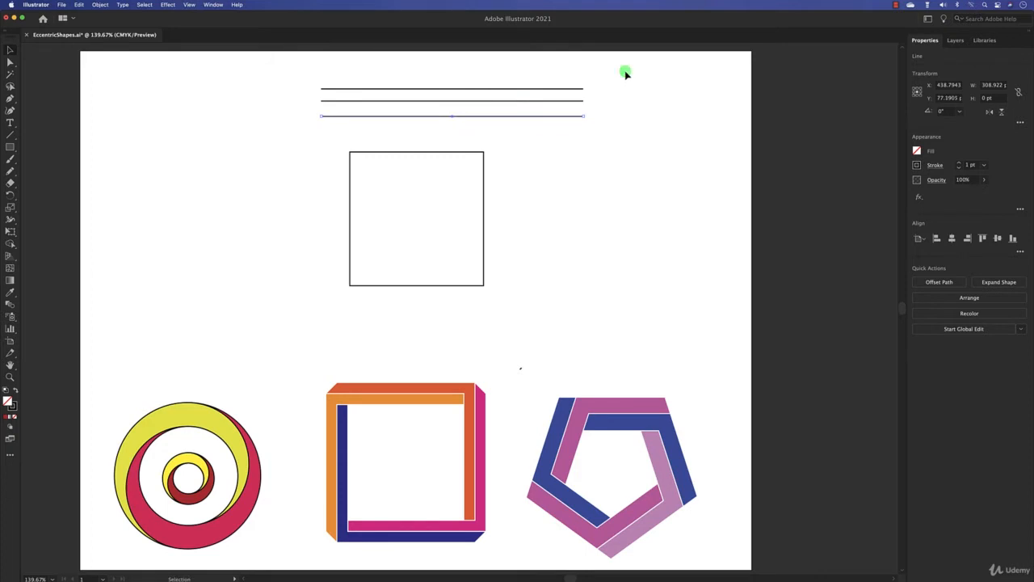
pyautogui.moveTo(625, 71); pyautogui.dragTo(551, 148)
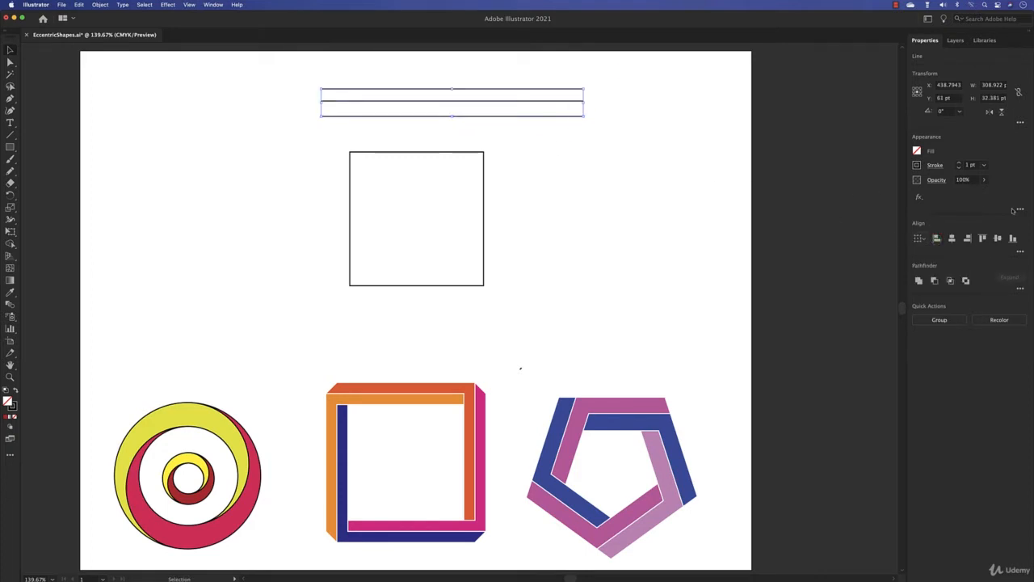
pyautogui.click(1020, 253)
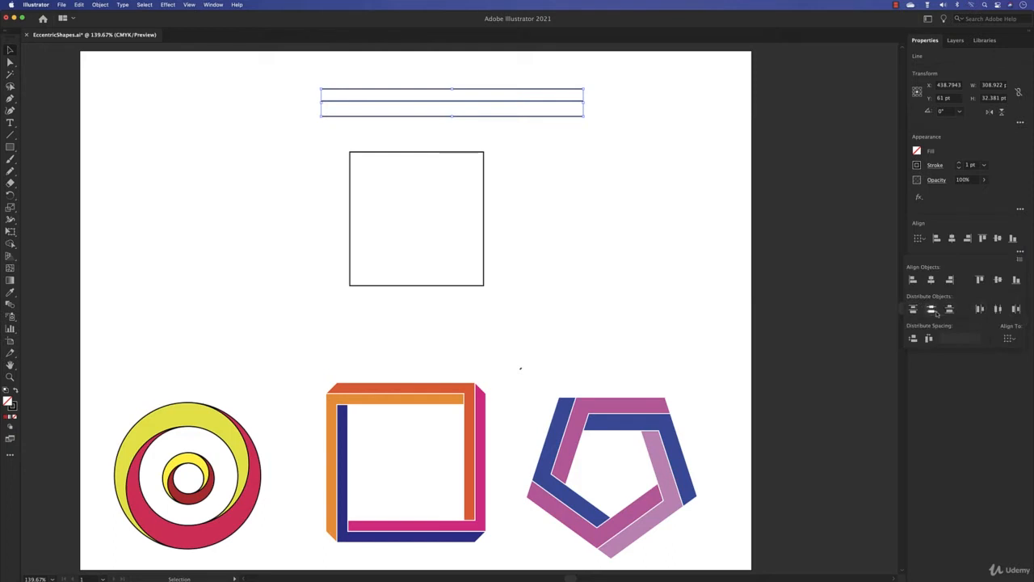
pyautogui.click(933, 311)
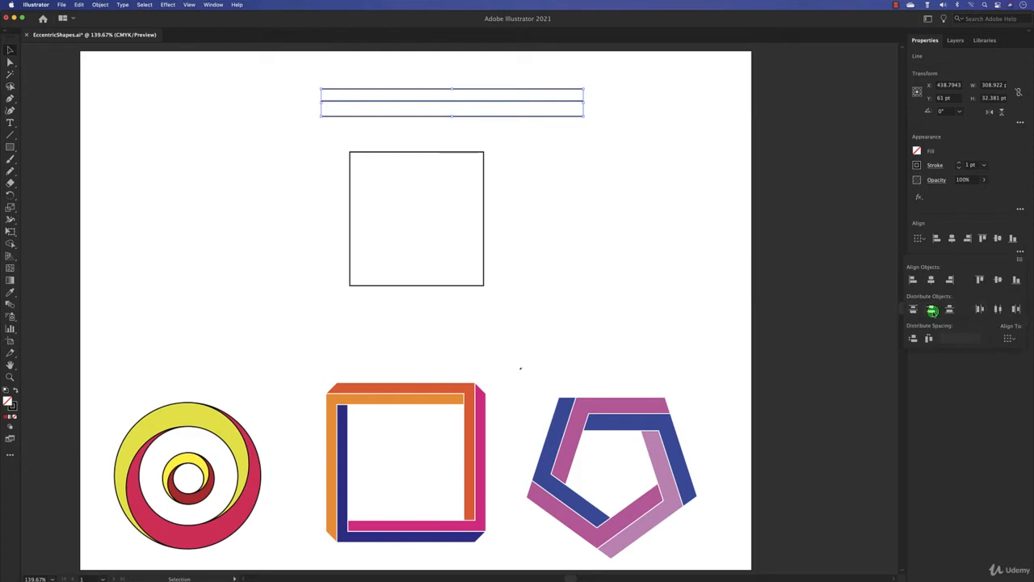
# - Move the three horizontal lines onto the square's upper edge and place a copy of them along its lower edge
pyautogui.click(498, 117)
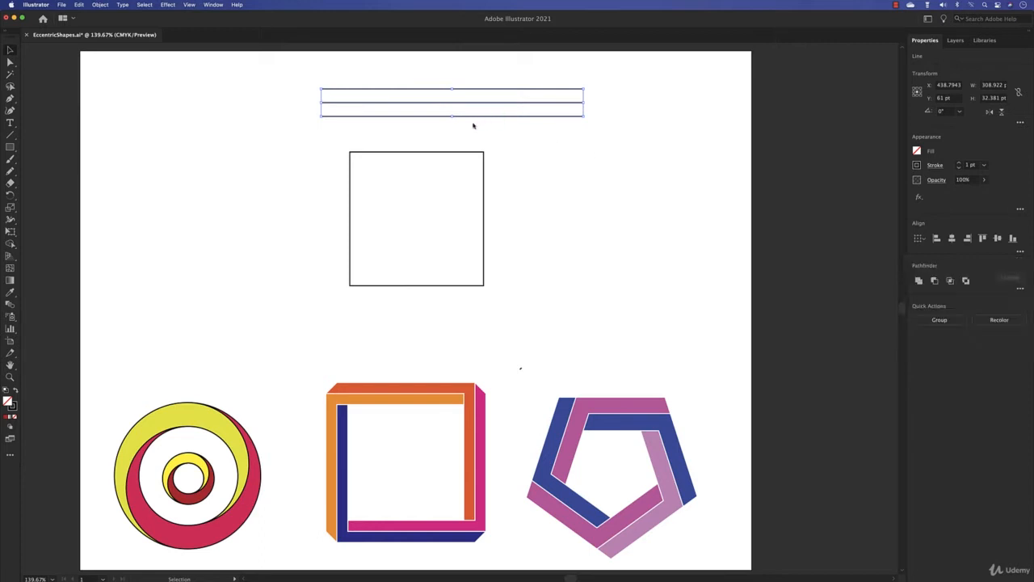
pyautogui.moveTo(477, 121); pyautogui.dragTo(504, 159)
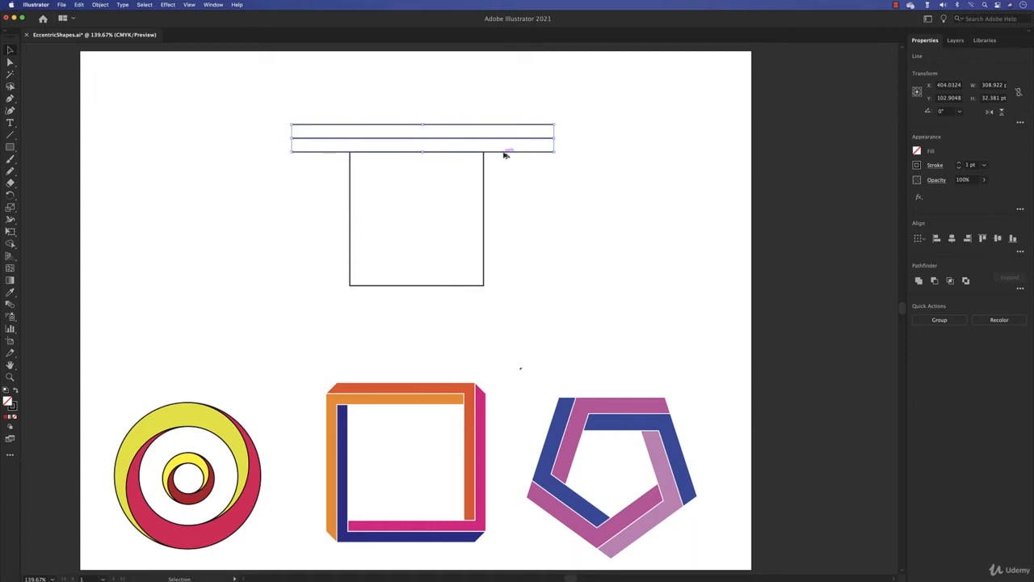
pyautogui.moveTo(504, 154); pyautogui.dragTo(499, 315)
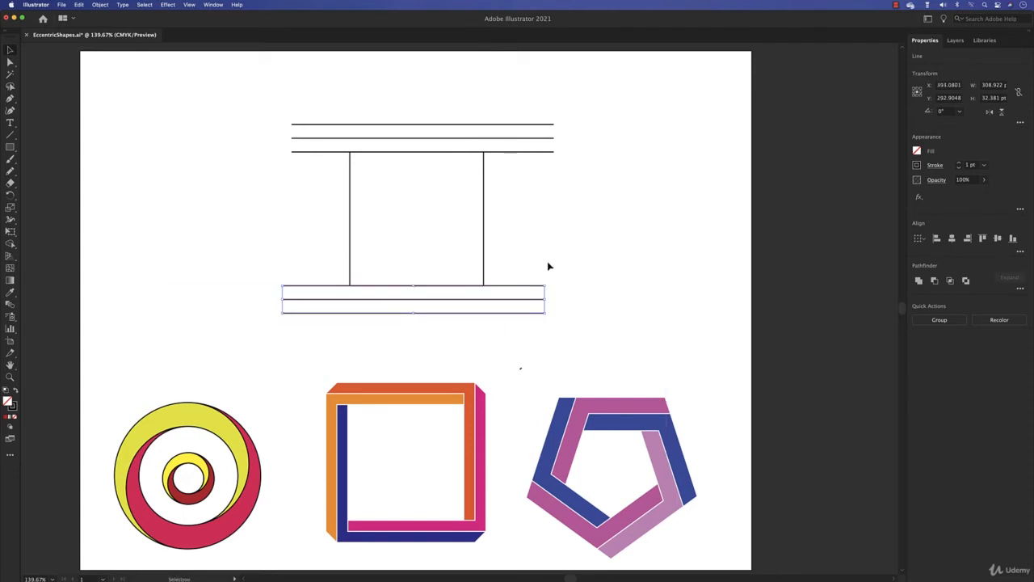
# - Copy the lower set of three lines into the middle of the square and rotate the copy to 90°
pyautogui.click(517, 288)
pyautogui.moveTo(517, 287); pyautogui.dragTo(522, 197)
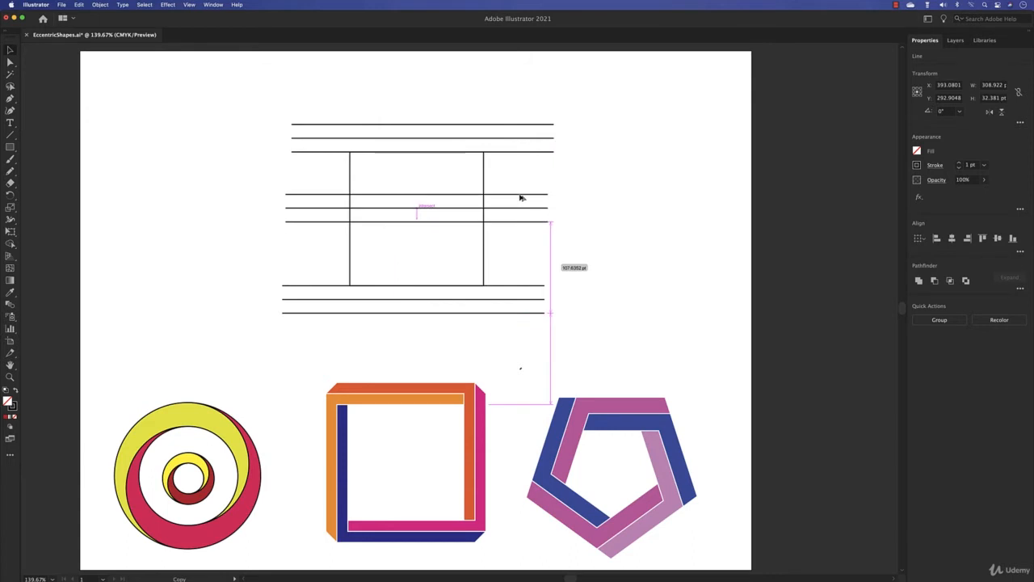
pyautogui.click(943, 112)
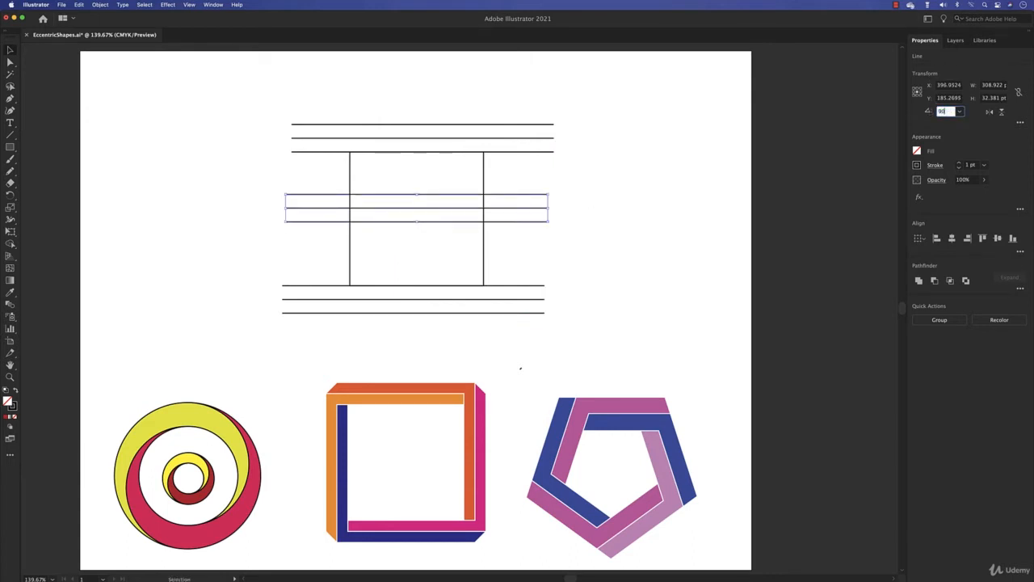
pyautogui.press('Return')
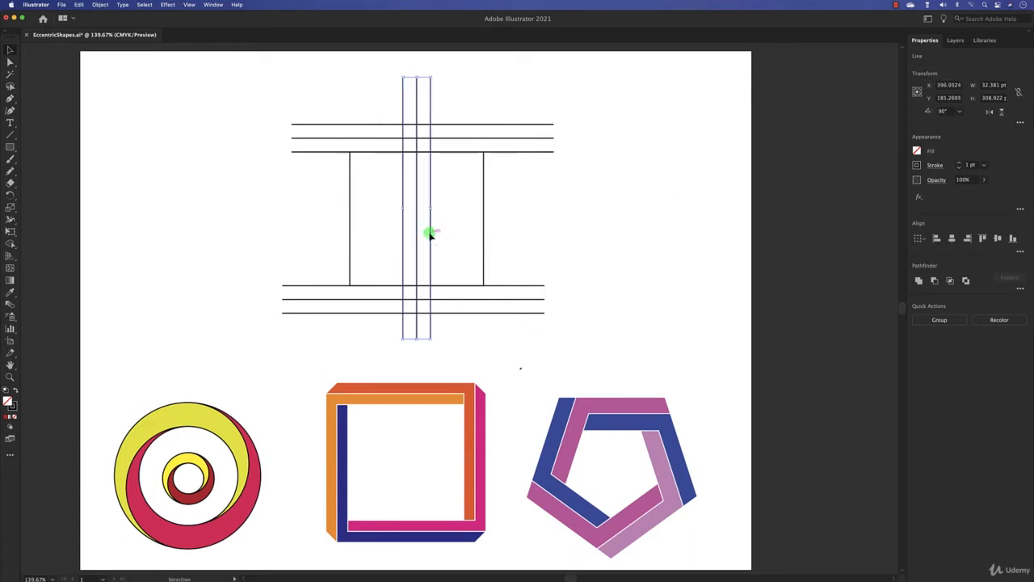
# - Place one set of three vertical lines against the square's right edge and another against its left edge
pyautogui.moveTo(429, 231); pyautogui.dragTo(352, 244)
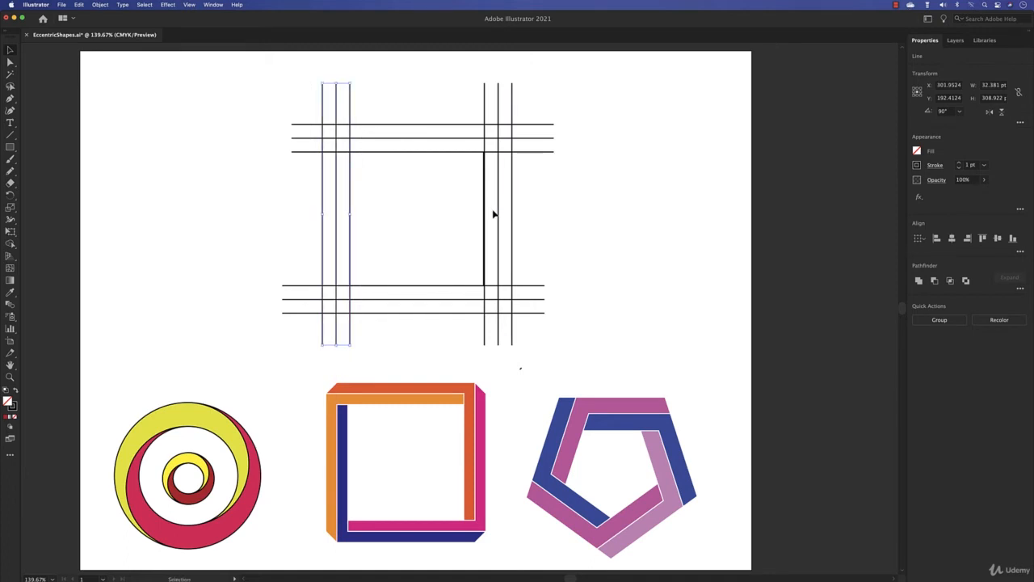
pyautogui.click(543, 206)
pyautogui.moveTo(533, 90); pyautogui.dragTo(436, 99)
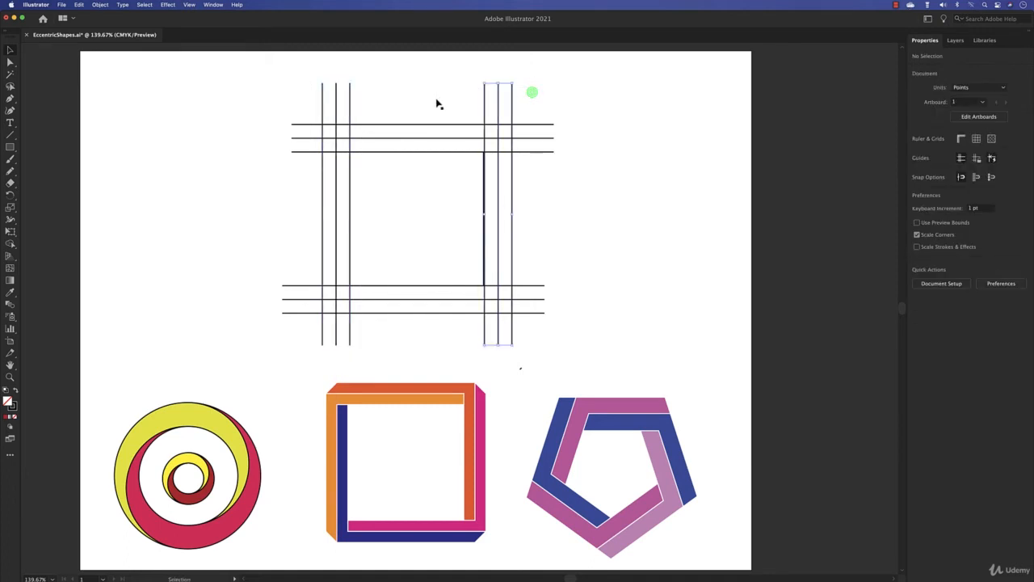
pyautogui.moveTo(496, 215); pyautogui.dragTo(499, 217)
pyautogui.click(618, 221)
# - Delete the original square, leaving only the four sets of lines
pyautogui.click(485, 229)
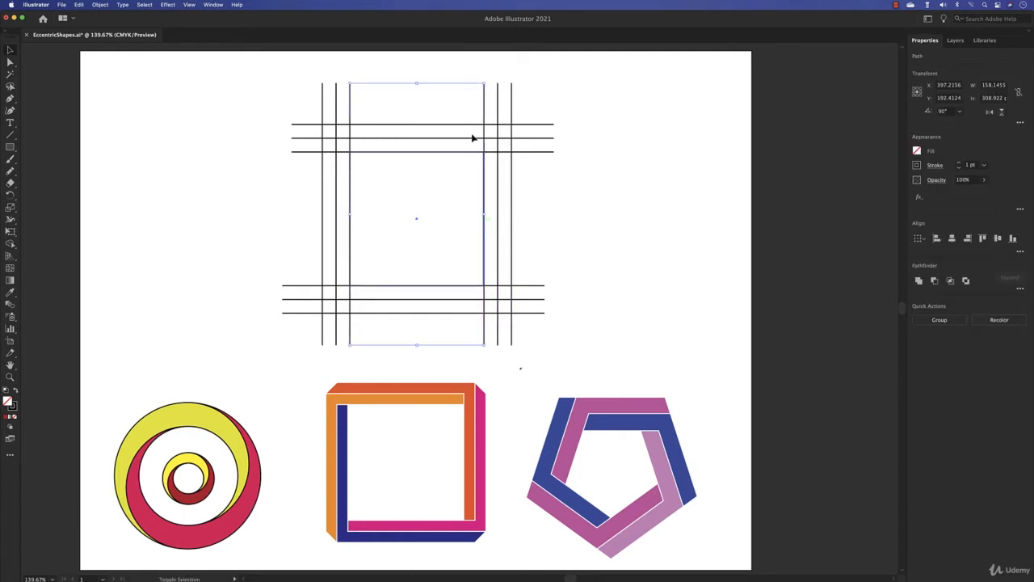
pyautogui.keyDown('shift'); pyautogui.click(483, 115); pyautogui.keyUp('shift')
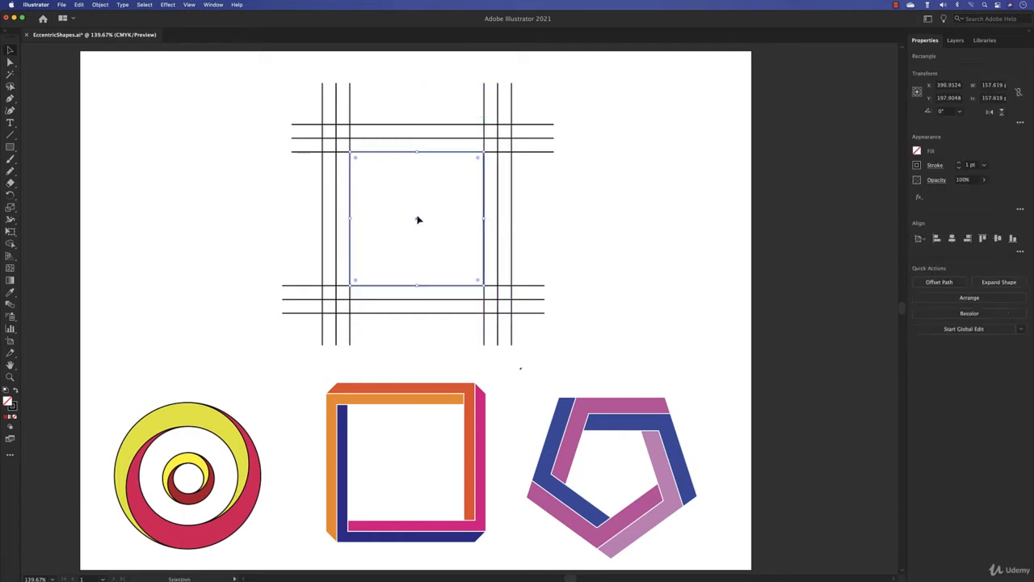
pyautogui.press('Delete')
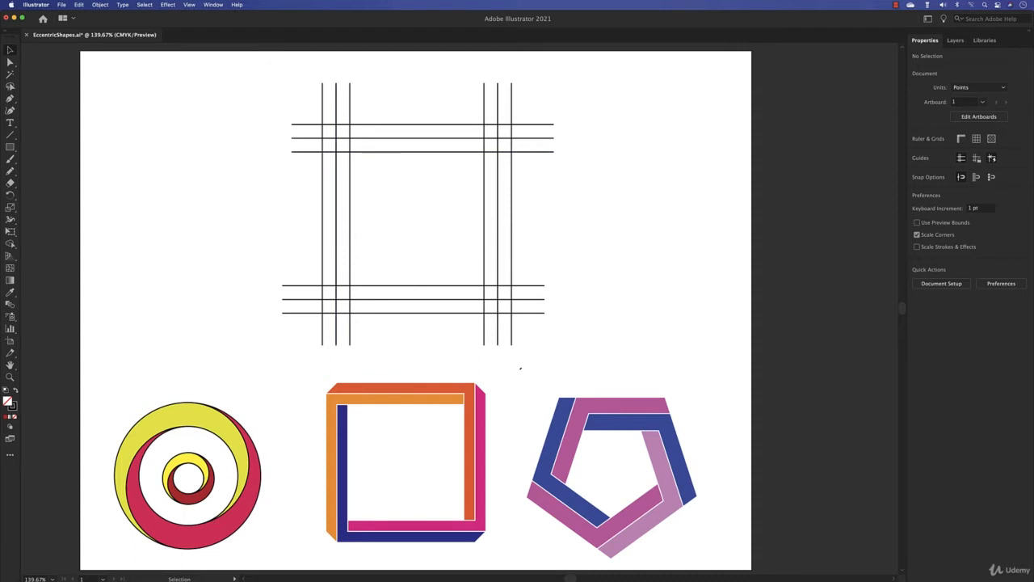
# - Draw a diagonal line about 23 pt long across the outermost cell at each of the four corners of the line grid
pyautogui.click(11, 136)
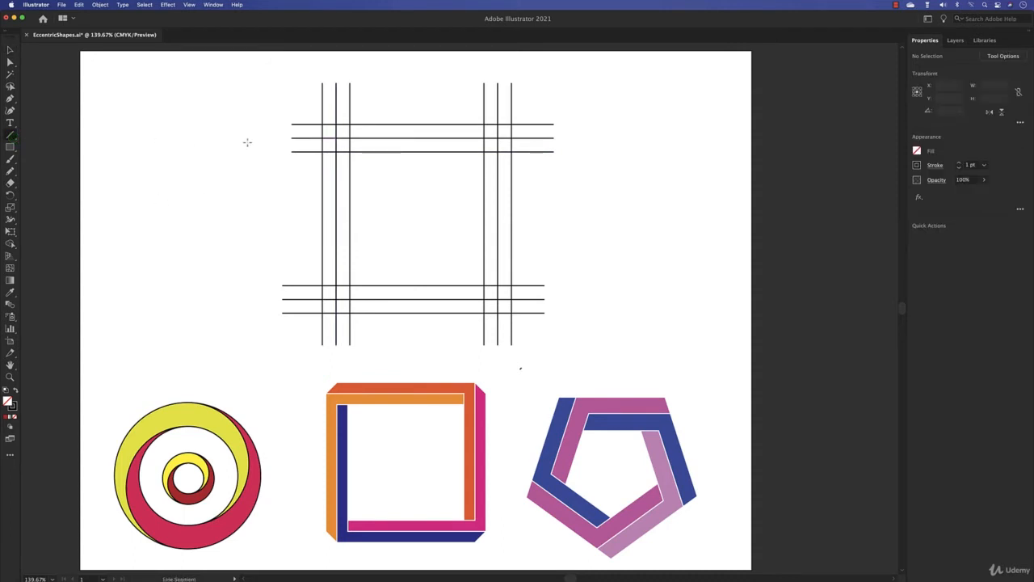
pyautogui.scroll(3, 310, 137)
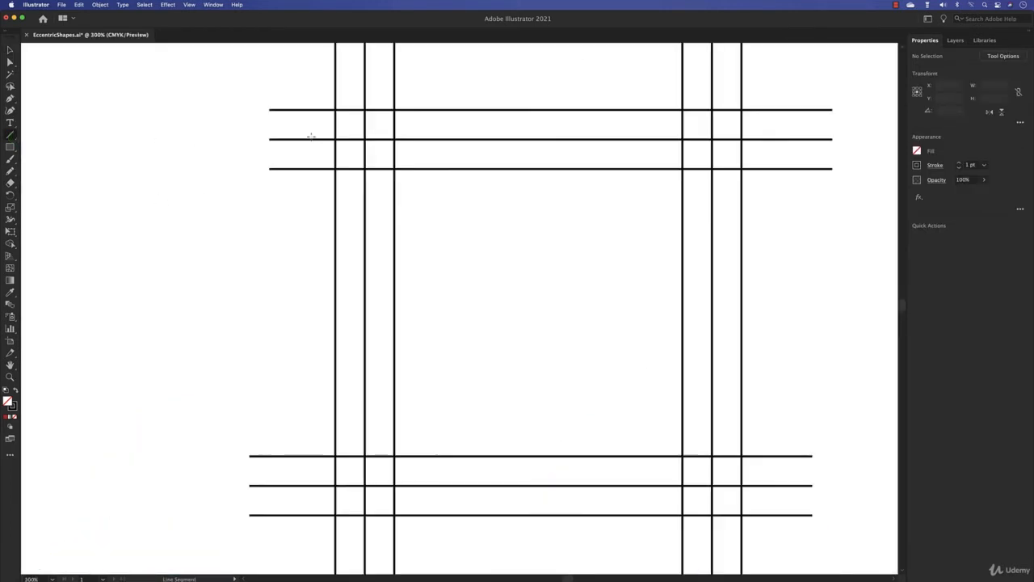
pyautogui.moveTo(364, 109); pyautogui.dragTo(337, 139)
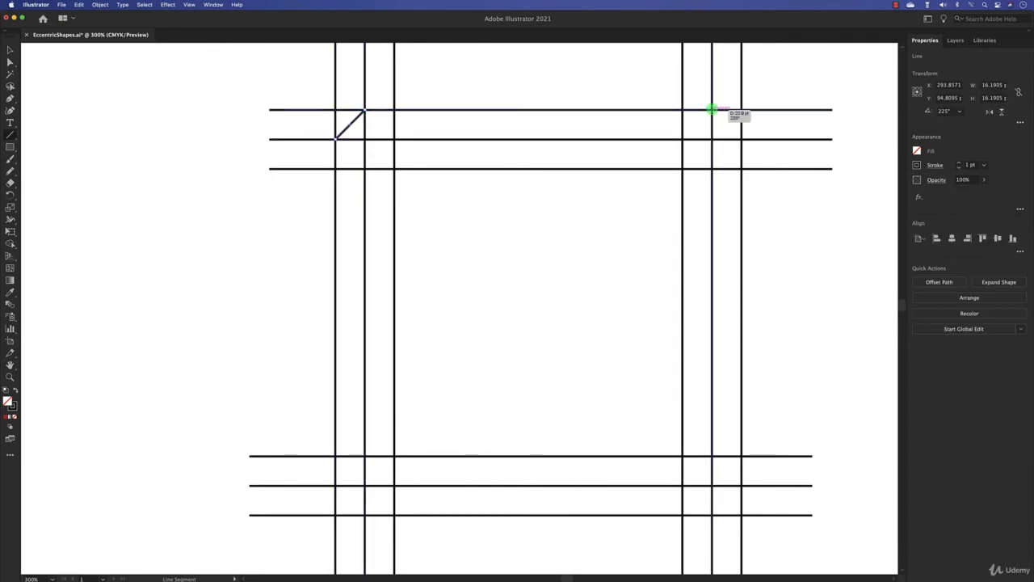
pyautogui.moveTo(711, 109); pyautogui.dragTo(742, 139)
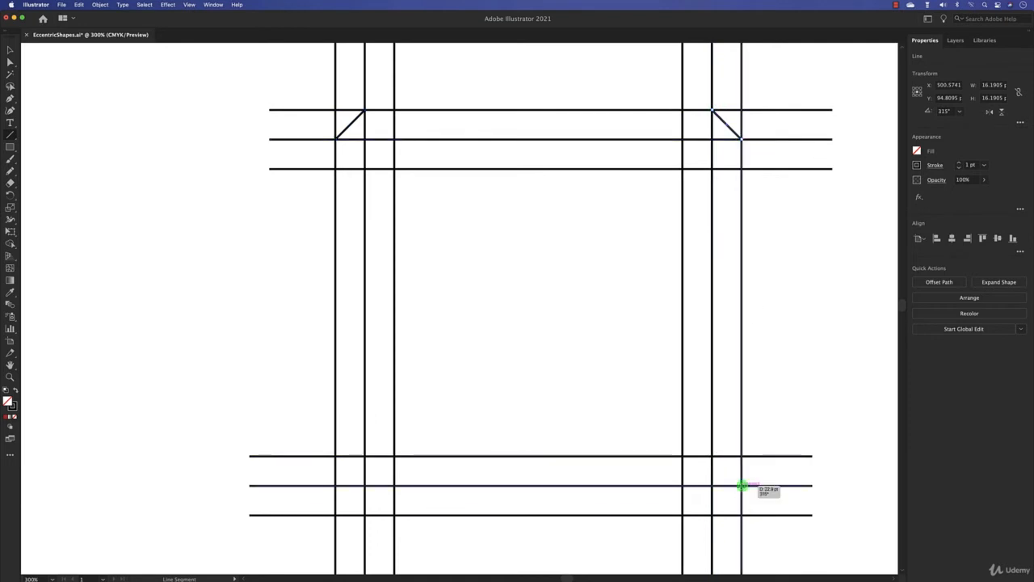
pyautogui.moveTo(742, 486); pyautogui.dragTo(712, 515)
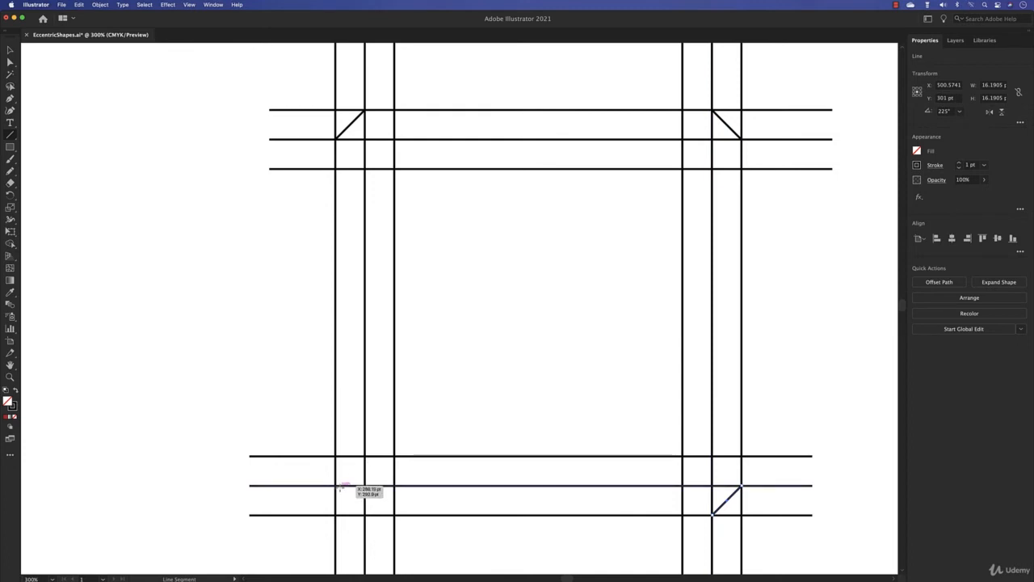
pyautogui.moveTo(336, 485); pyautogui.dragTo(365, 515)
# - Select the whole line grid and merge its upper outer and right inner strips into an orange (C=0 M=80 Y=95 K=0) shape with Shape Builder
pyautogui.scroll(-2, 481, 375)
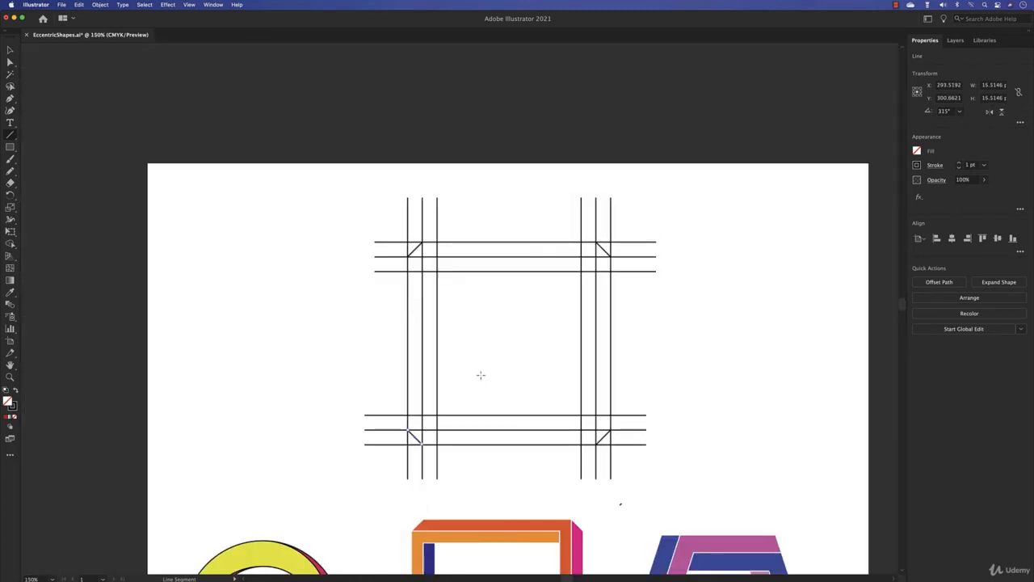
pyautogui.moveTo(536, 366); pyautogui.dragTo(430, 209)
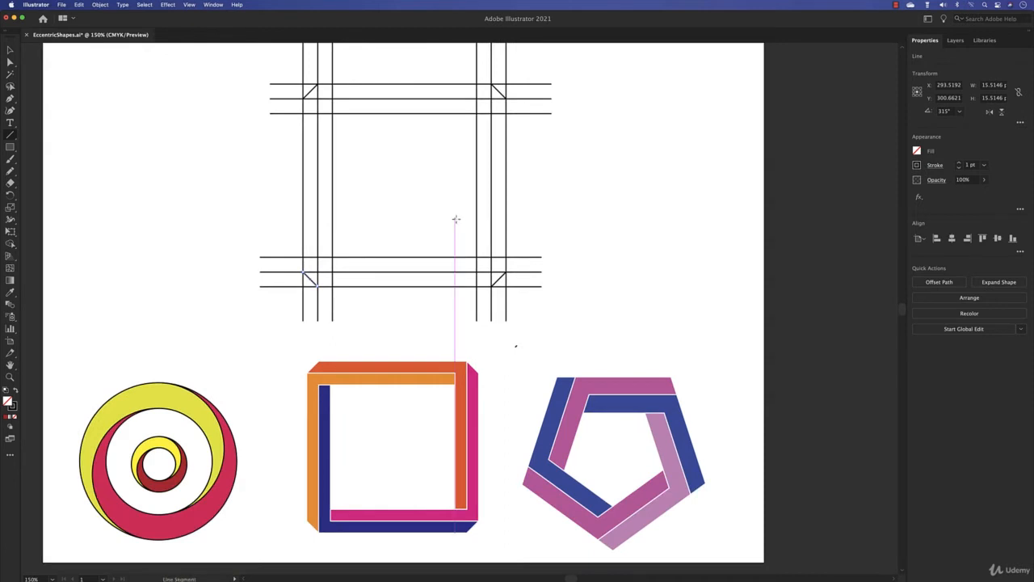
pyautogui.press('v')
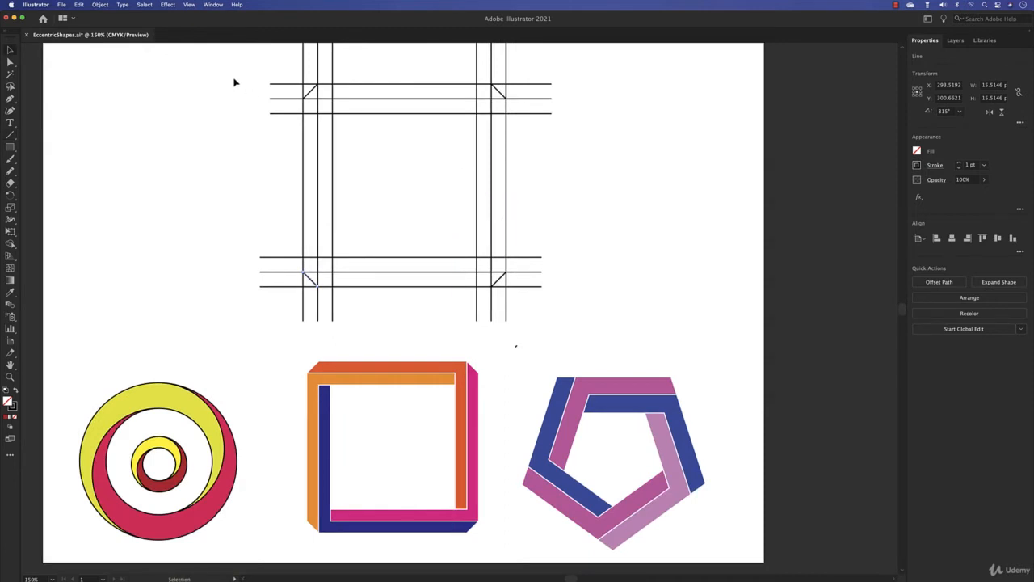
pyautogui.moveTo(235, 82); pyautogui.dragTo(623, 312)
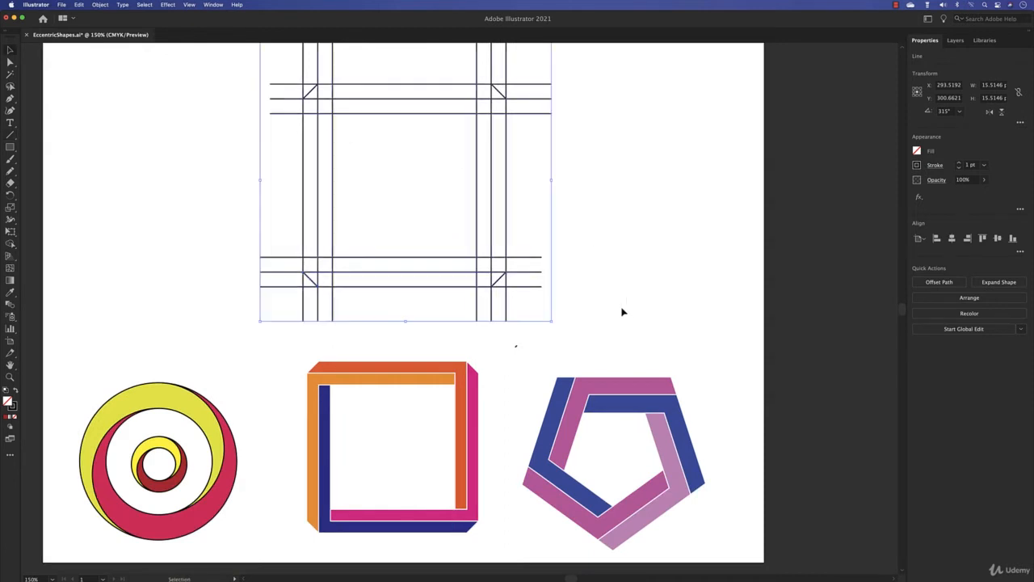
pyautogui.click(10, 245)
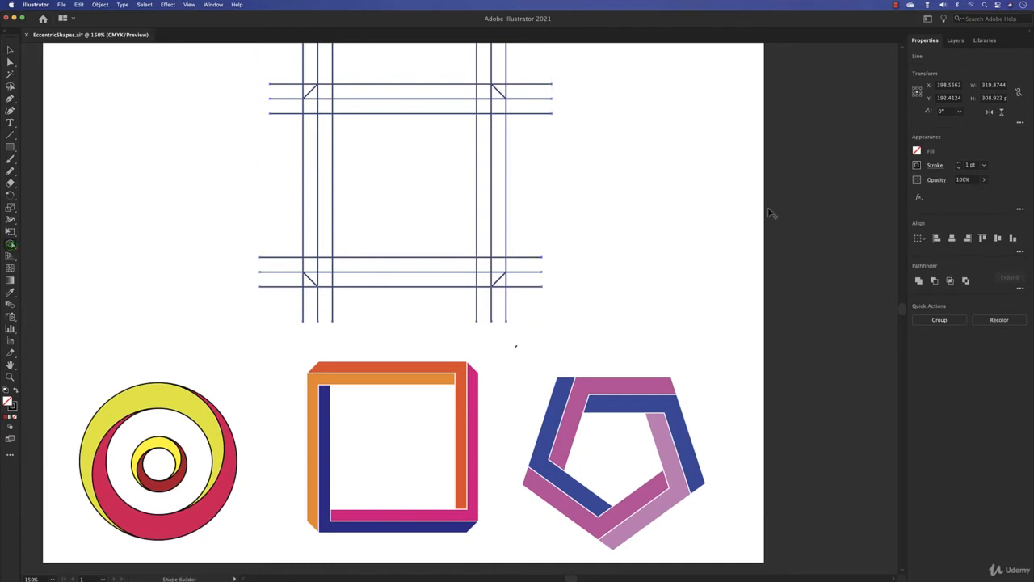
pyautogui.click(916, 150)
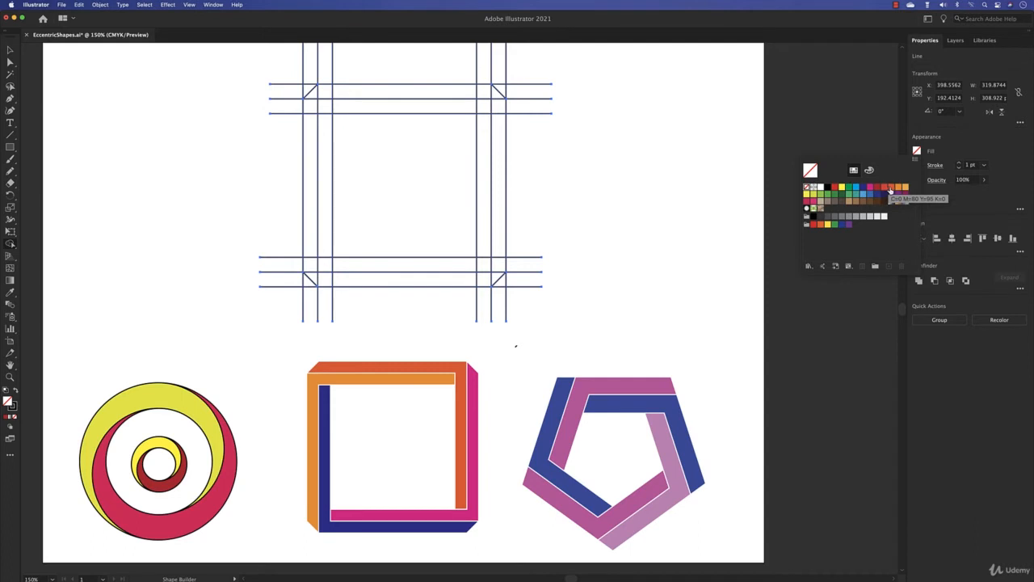
pyautogui.click(889, 187)
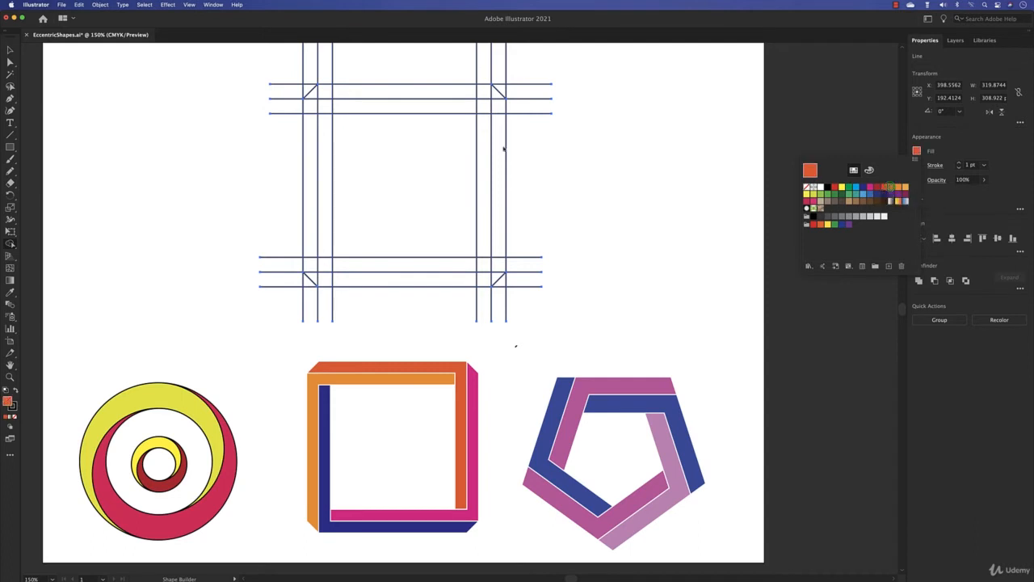
pyautogui.click(318, 95)
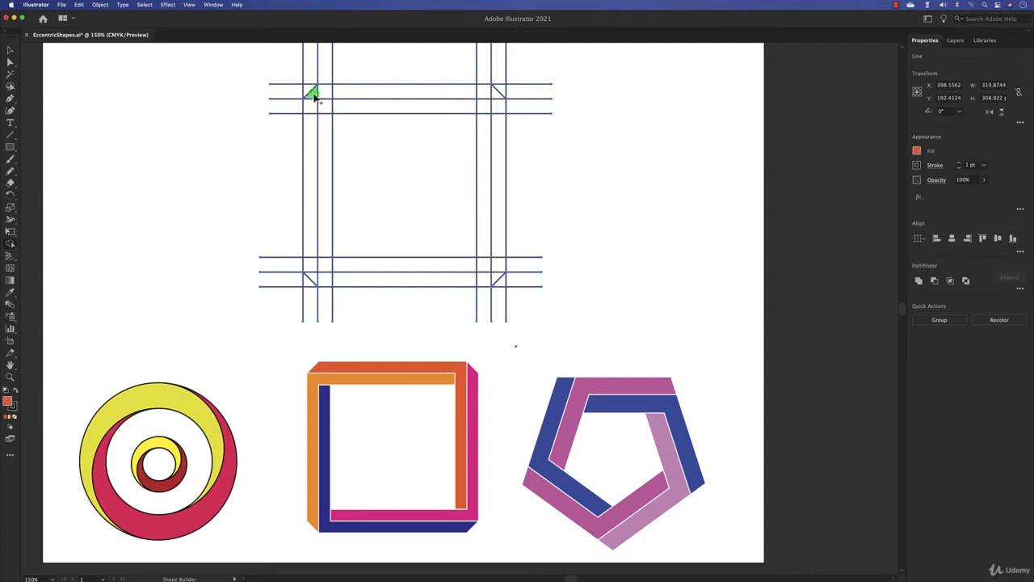
pyautogui.moveTo(314, 95)
pyautogui.mouseDown()
pyautogui.moveTo(479, 95)
pyautogui.moveTo(485, 136)
pyautogui.mouseUp()
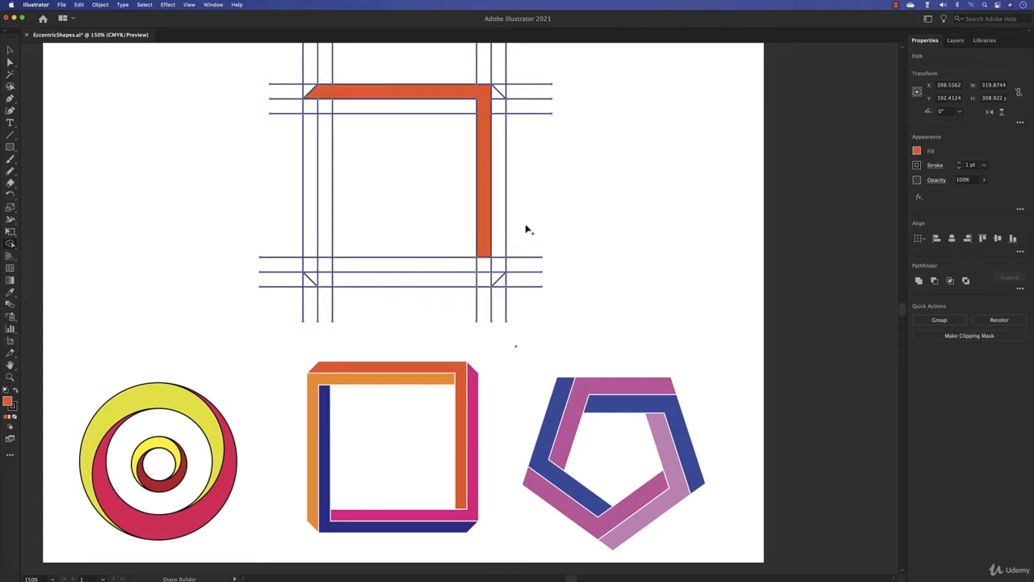
# - Set the fill to magenta pink and merge the grid's right outer and lower inner strips into one shape
pyautogui.click(917, 151)
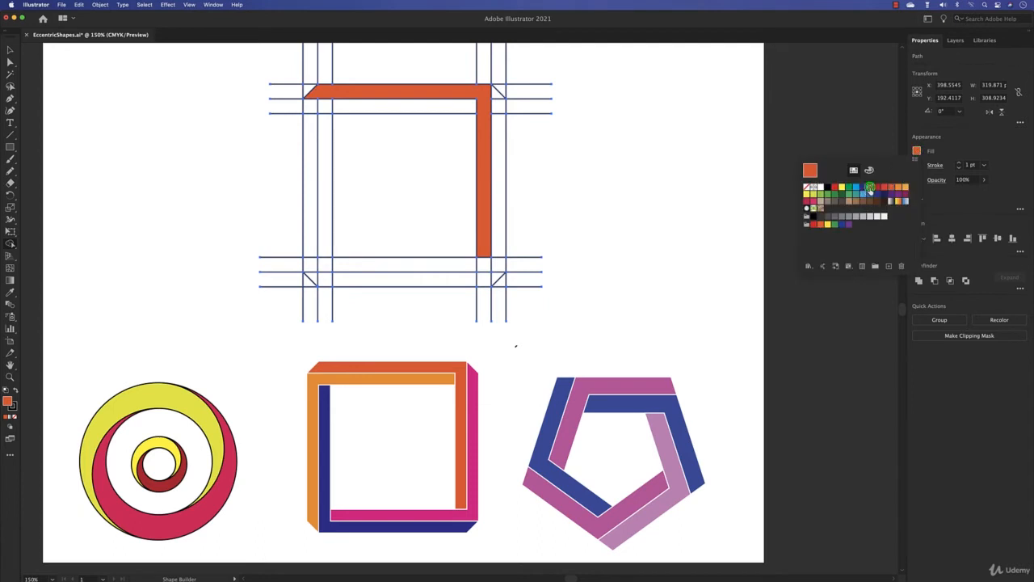
pyautogui.click(869, 188)
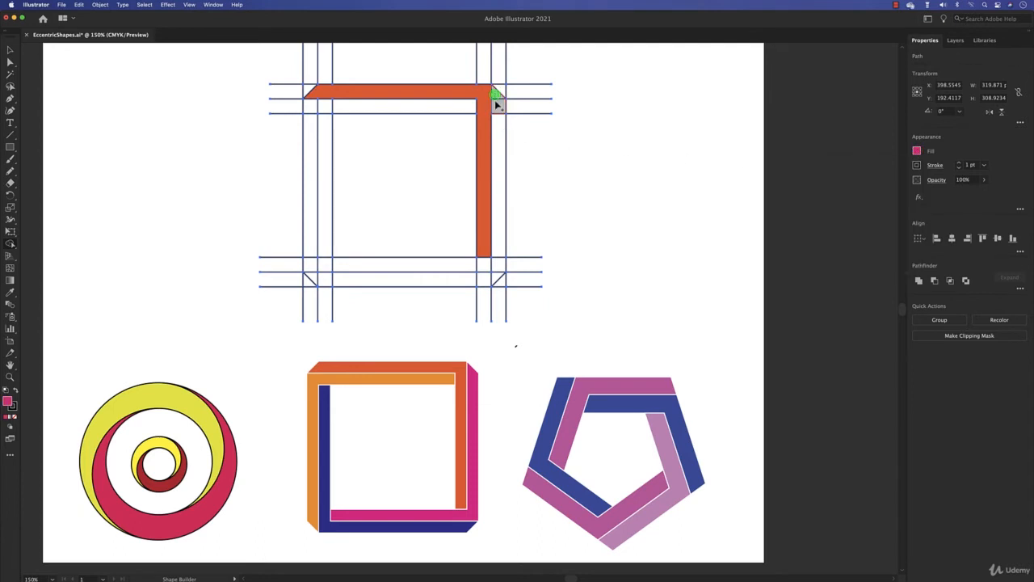
pyautogui.moveTo(496, 96)
pyautogui.mouseDown()
pyautogui.moveTo(496, 269)
pyautogui.moveTo(460, 267)
pyautogui.mouseUp()
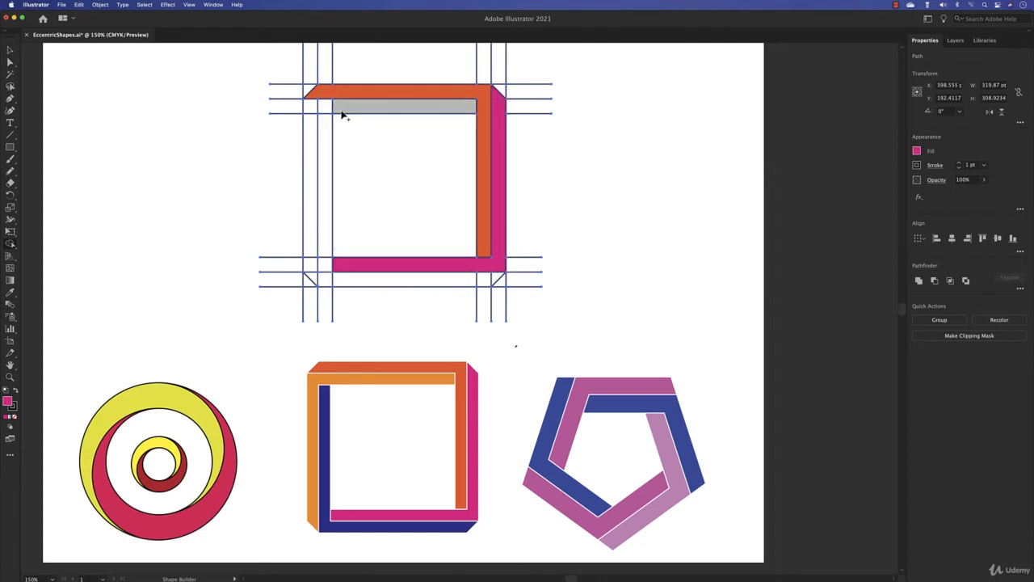
# - Set the fill to dark blue and merge the grid's upper inner and left outer strips, including the lower left corner triangle, with Shape Builder
pyautogui.click(915, 151)
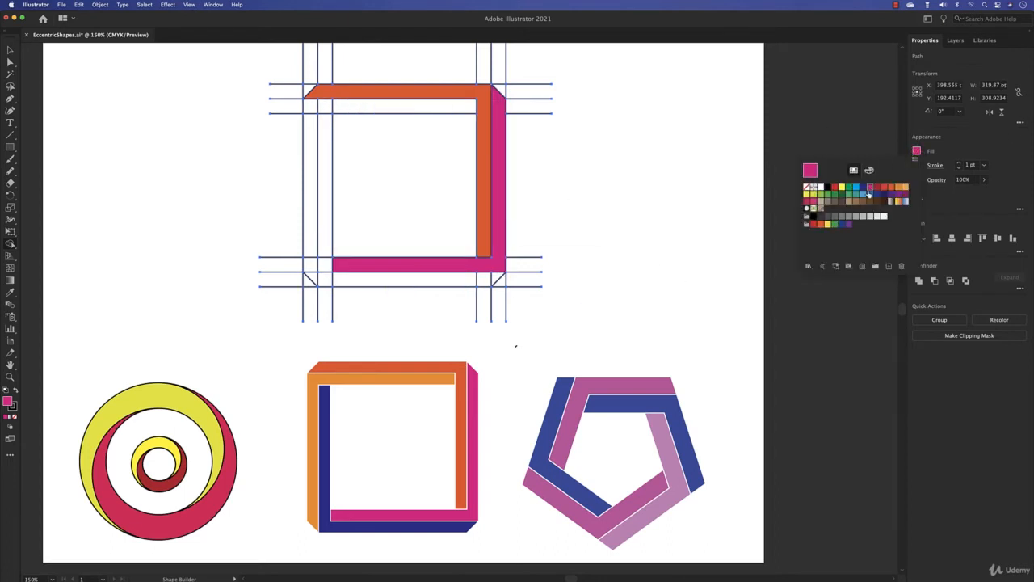
pyautogui.click(863, 188)
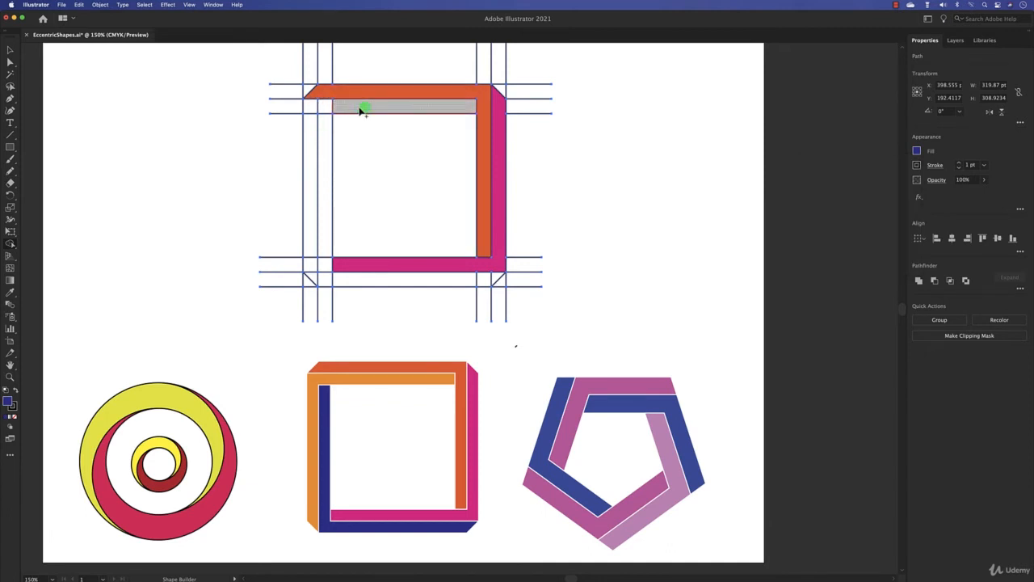
pyautogui.moveTo(363, 106)
pyautogui.mouseDown()
pyautogui.moveTo(313, 106)
pyautogui.moveTo(310, 131)
pyautogui.mouseUp()
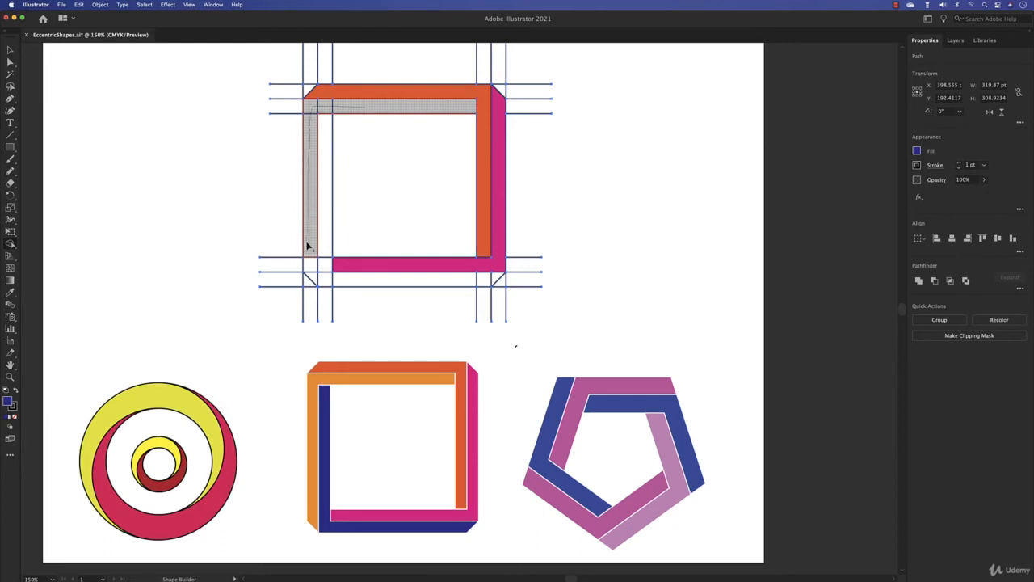
pyautogui.moveTo(307, 245); pyautogui.dragTo(314, 276)
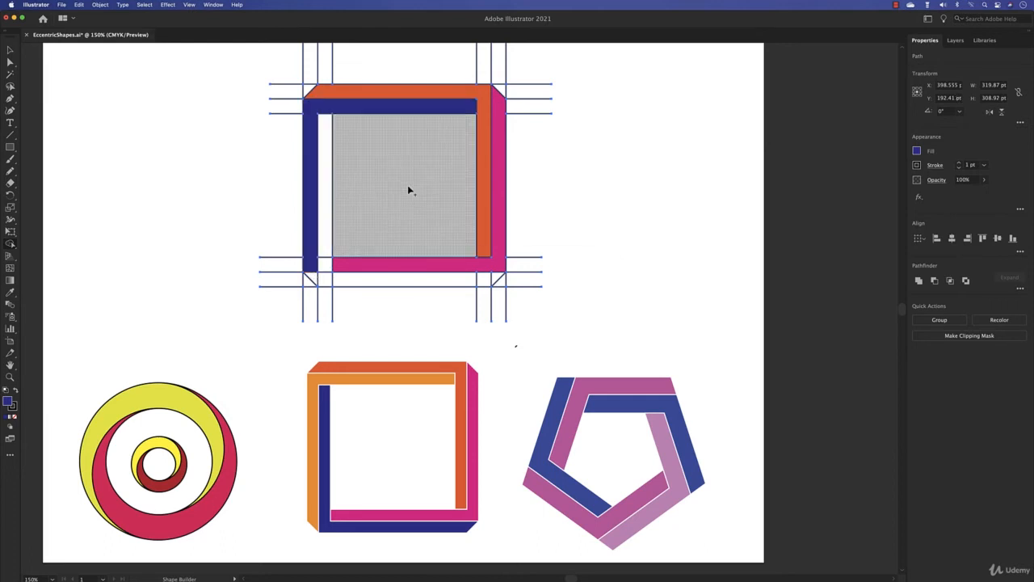
pyautogui.click(310, 278)
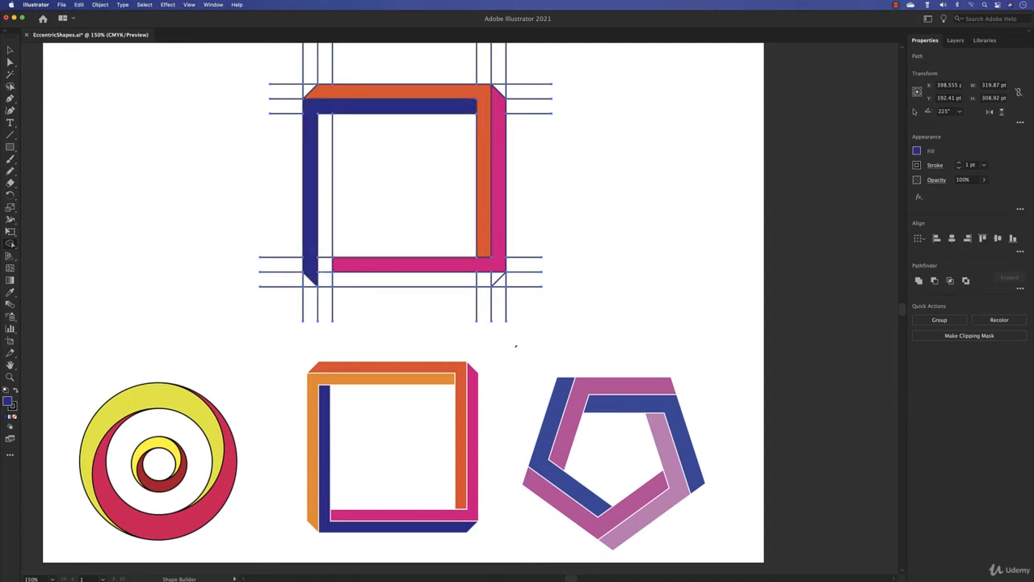
# - Set the fill to green and build the grid's lower outer and left inner strips with Shape Builder
pyautogui.click(917, 151)
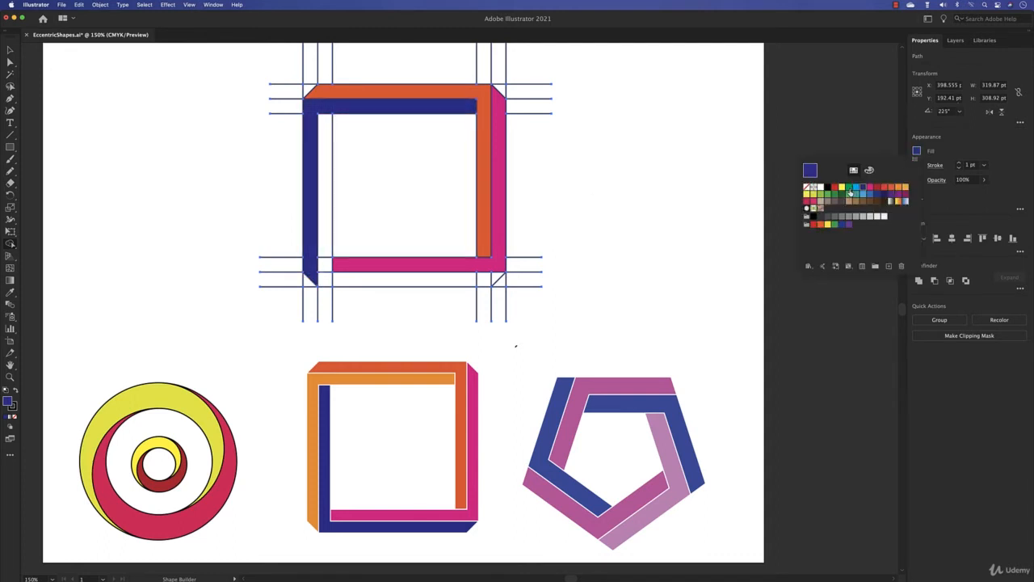
pyautogui.click(849, 190)
pyautogui.click(500, 281)
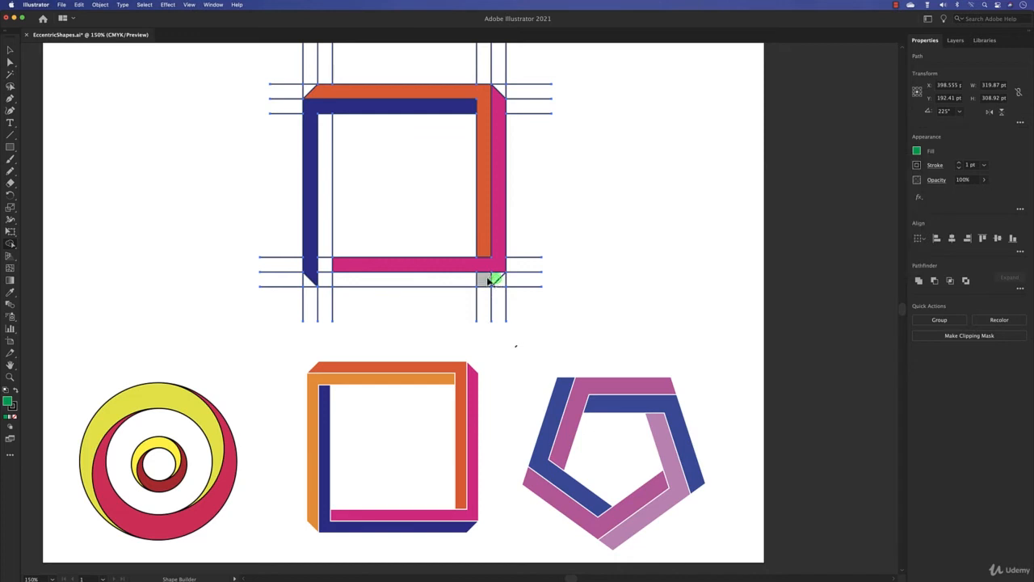
pyautogui.click(482, 280)
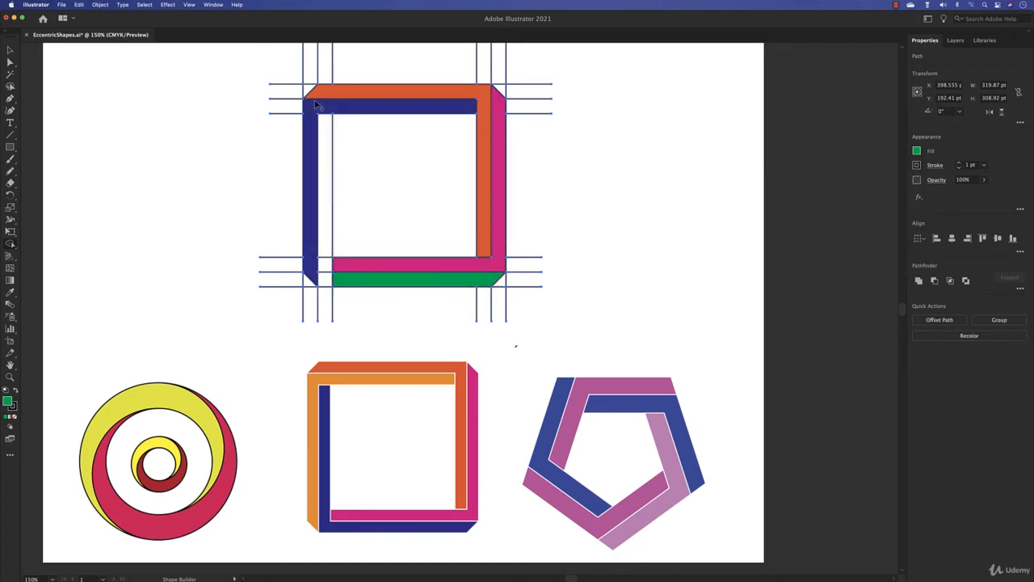
pyautogui.click(323, 279)
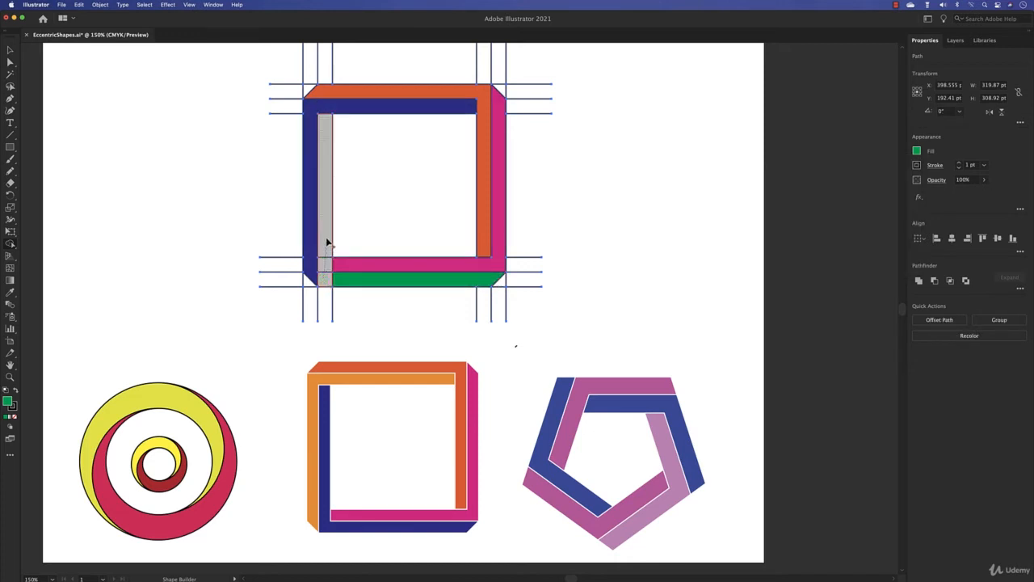
pyautogui.click(326, 238)
# - Delete all the leftover line ends sticking out around the colored square
pyautogui.click(10, 51)
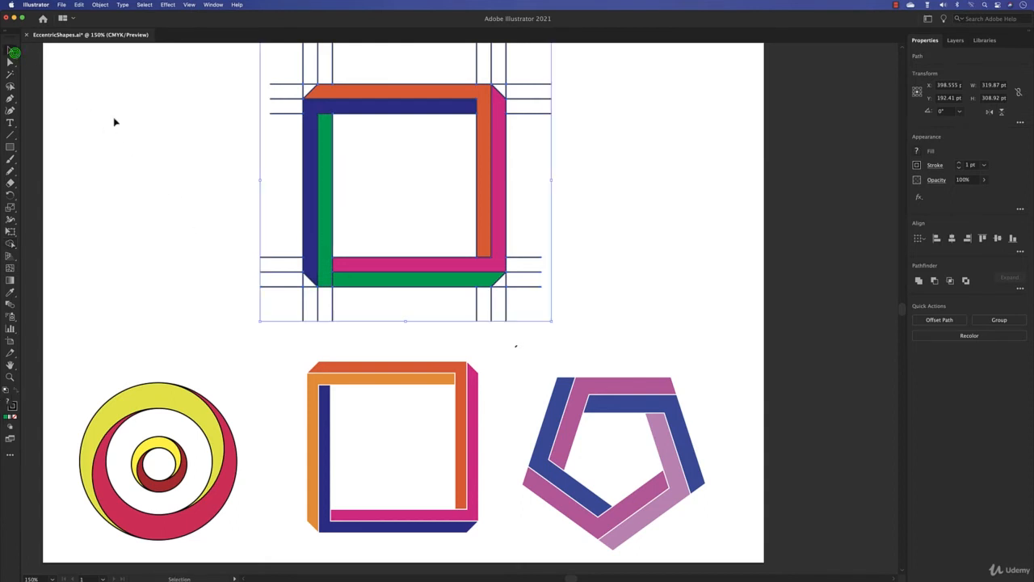
pyautogui.click(151, 159)
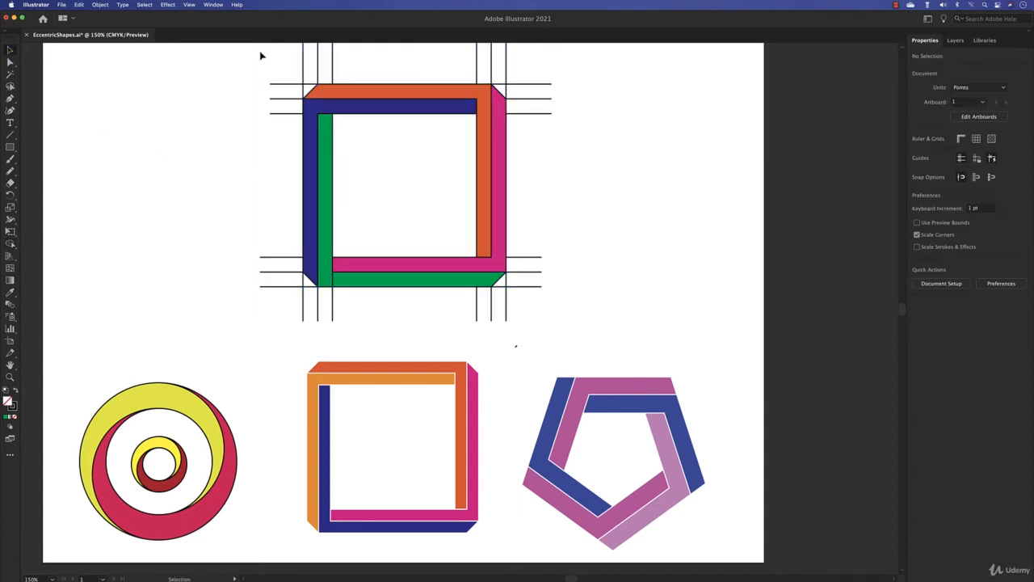
pyautogui.moveTo(261, 53); pyautogui.dragTo(658, 84)
pyautogui.click(643, 90)
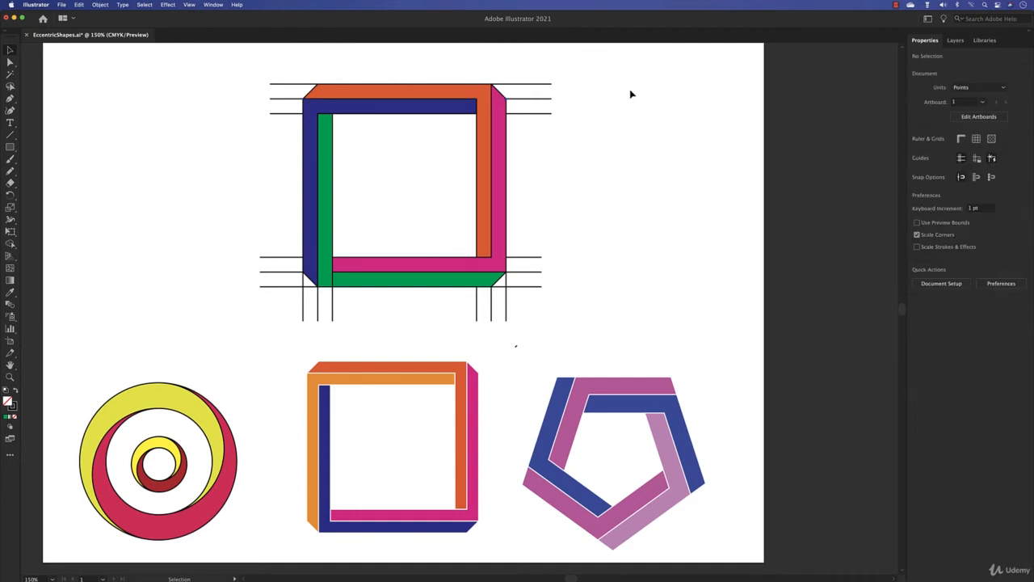
pyautogui.moveTo(571, 81); pyautogui.dragTo(530, 148)
pyautogui.press('Delete')
pyautogui.moveTo(554, 244); pyautogui.dragTo(470, 313)
pyautogui.press('Delete')
pyautogui.press('Delete')
pyautogui.moveTo(254, 238); pyautogui.dragTo(372, 322)
pyautogui.press('Delete')
pyautogui.press('Delete')
pyautogui.moveTo(277, 63); pyautogui.dragTo(277, 115)
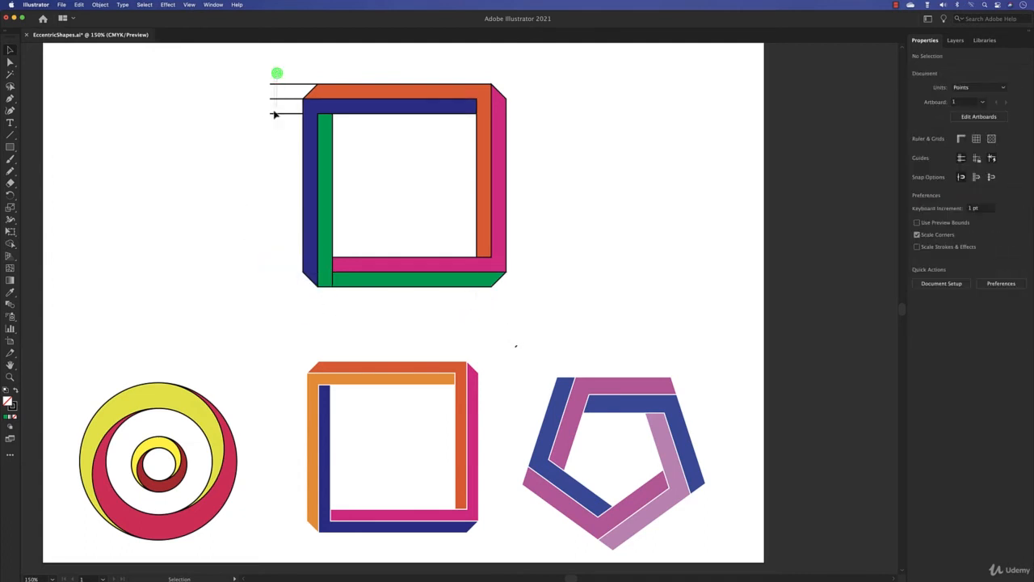
pyautogui.press('Delete')
# - Select the whole colored square and set its stroke color to white
pyautogui.moveTo(256, 81); pyautogui.dragTo(535, 322)
pyautogui.click(916, 166)
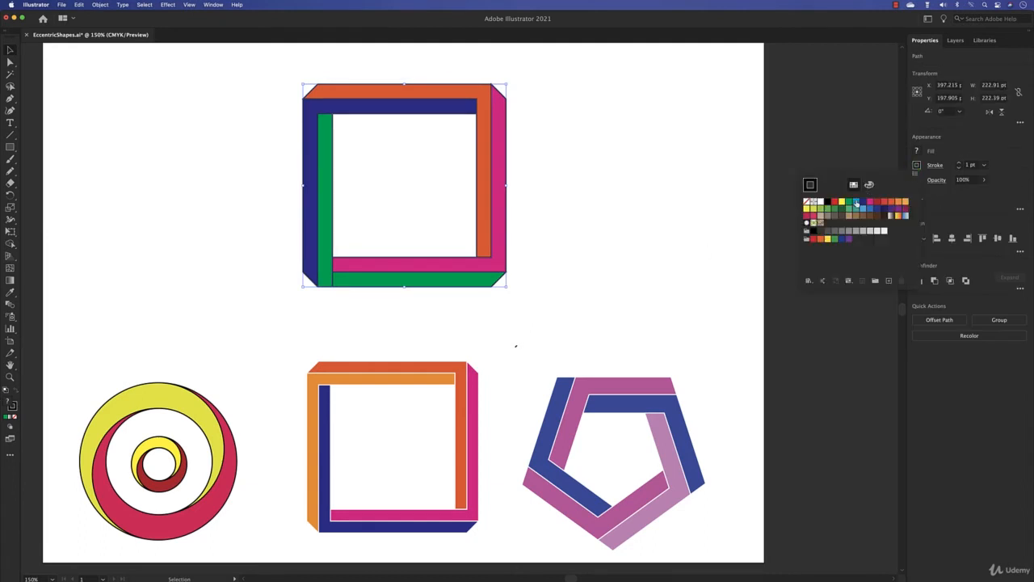
pyautogui.click(819, 203)
pyautogui.click(631, 176)
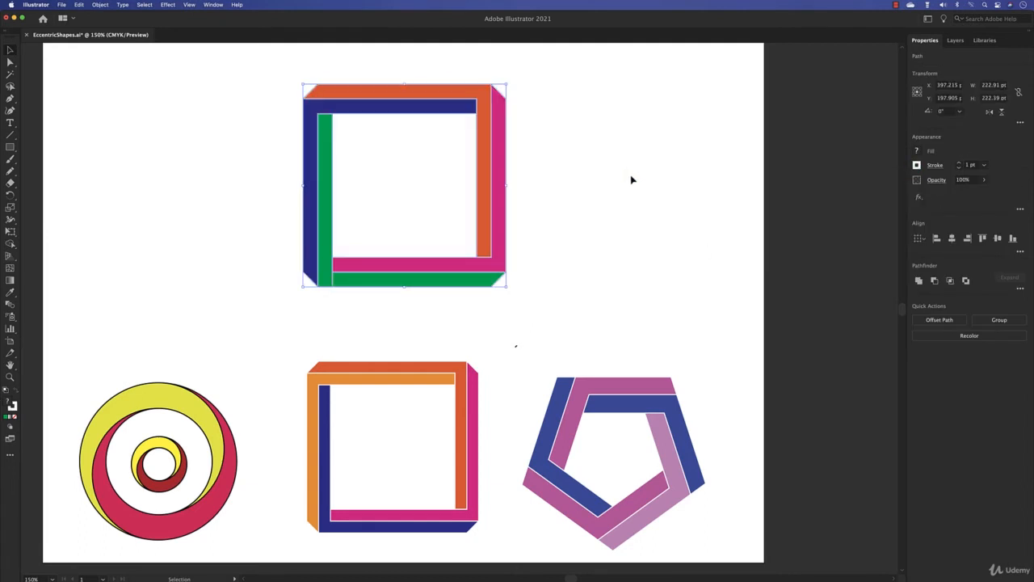
pyautogui.click(631, 177)
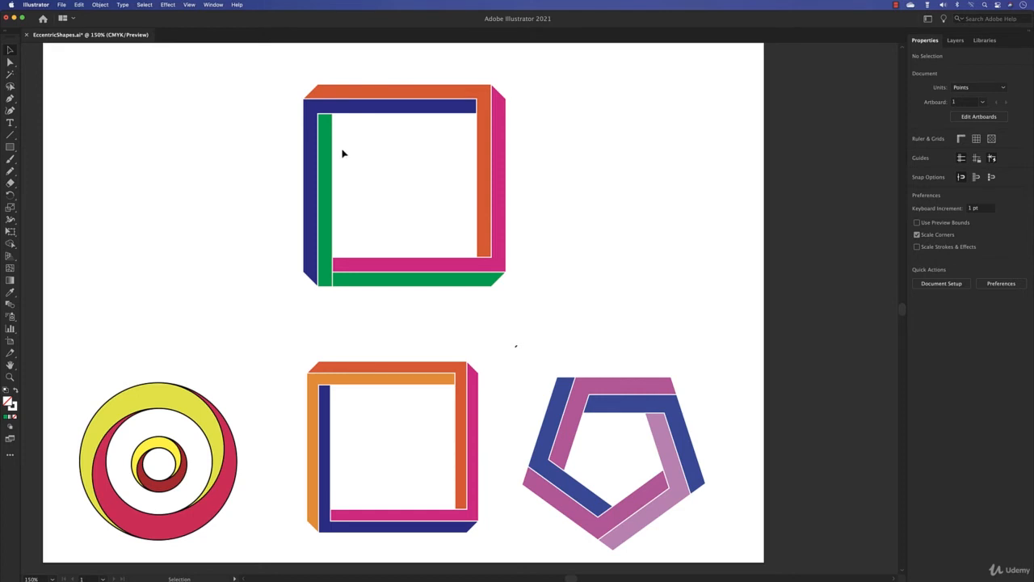
# - Merge the two green pieces at the square's lower left corner into one shape with Shape Builder
pyautogui.click(327, 283)
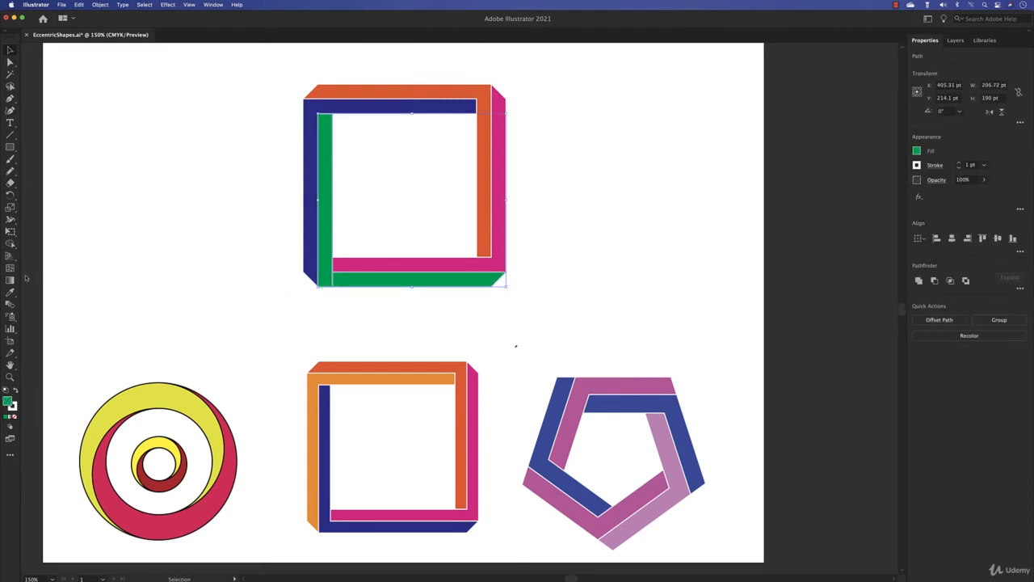
pyautogui.click(10, 244)
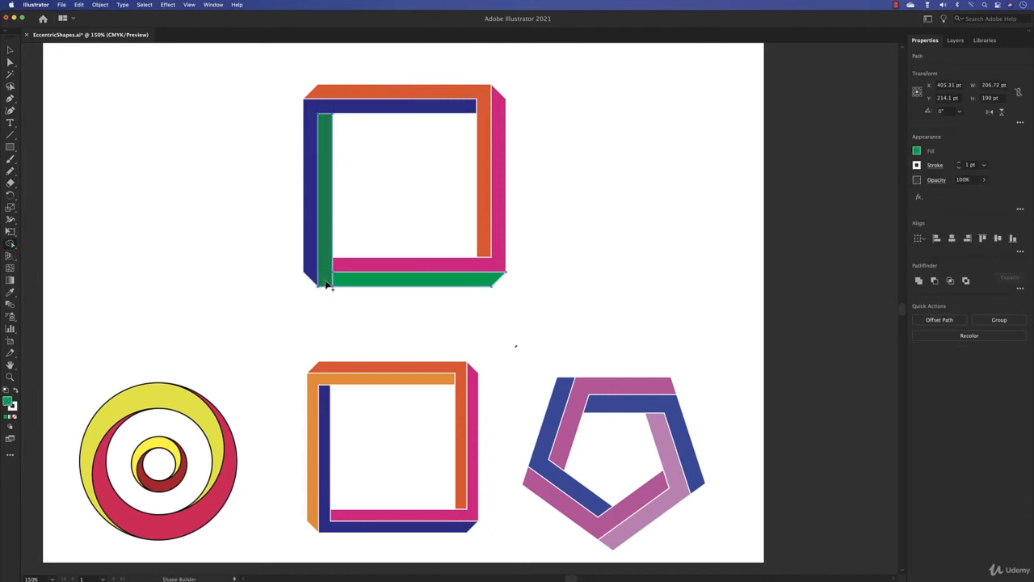
pyautogui.moveTo(327, 284); pyautogui.dragTo(342, 281)
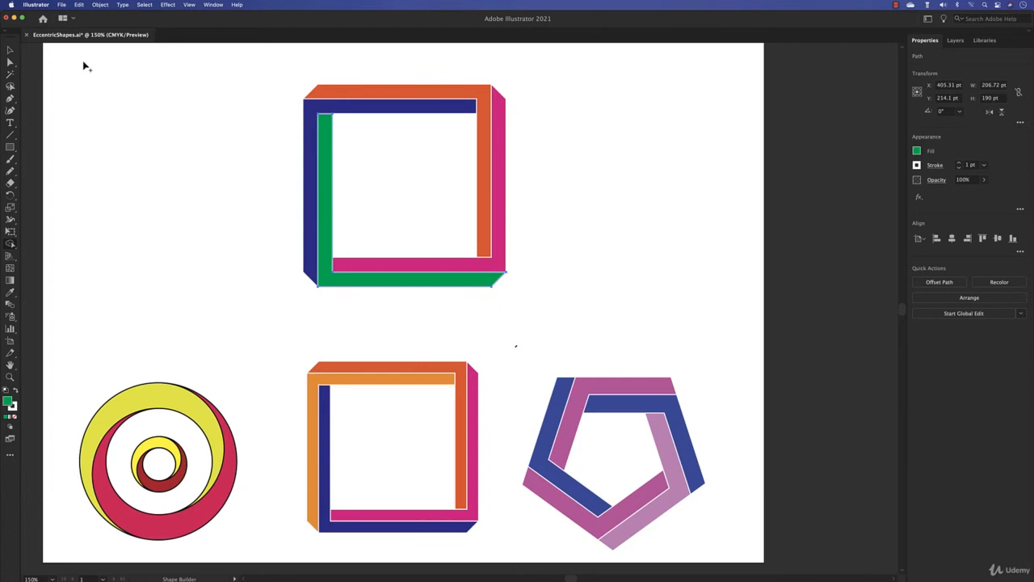
pyautogui.press('v')
pyautogui.click(175, 118)
# - Scale the whole new square down and place it in the center of the finished sample square
pyautogui.moveTo(186, 84); pyautogui.dragTo(527, 300)
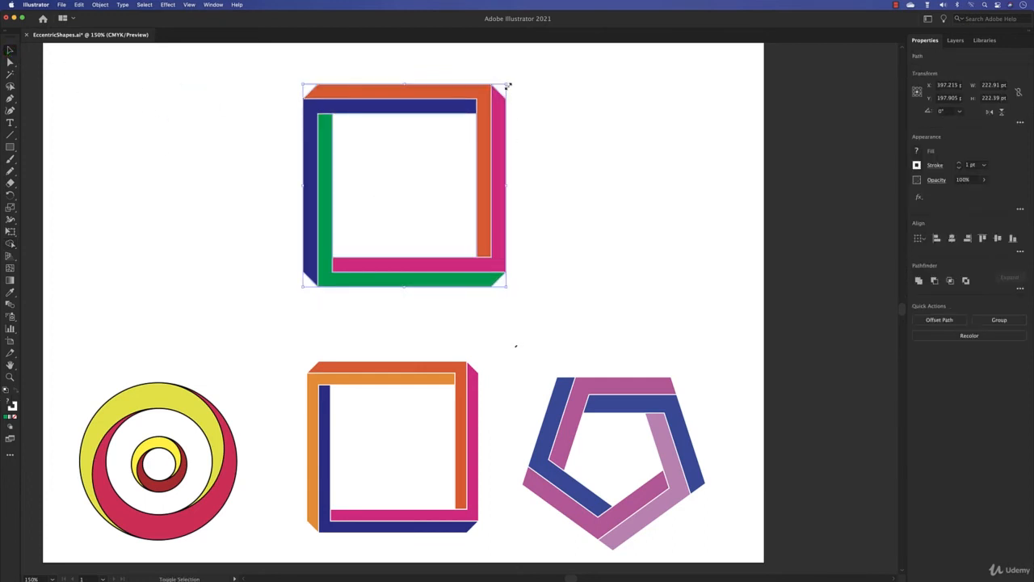
pyautogui.moveTo(509, 85); pyautogui.dragTo(429, 436)
pyautogui.click(501, 434)
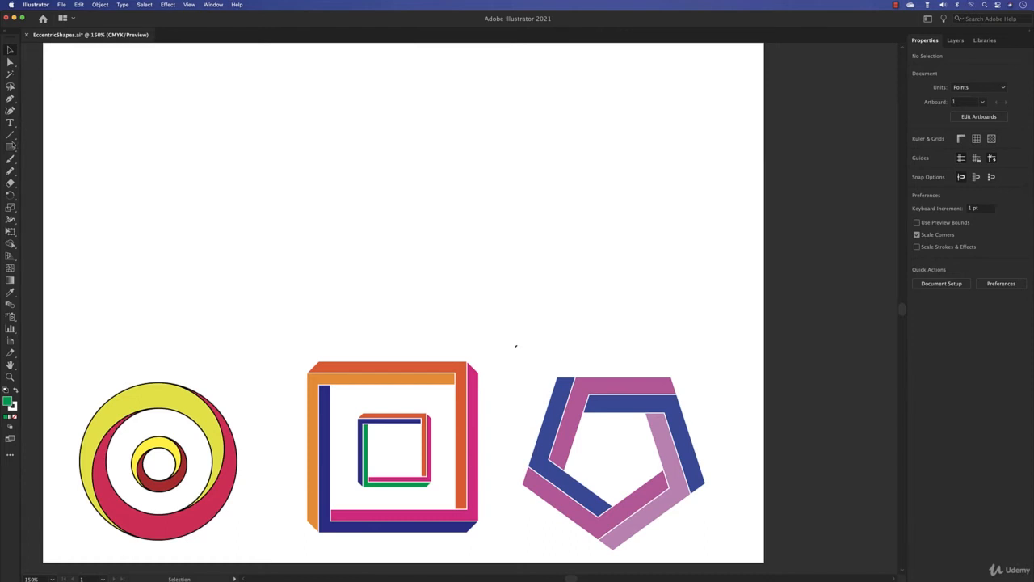
# - Draw a green pentagon about 136 by 129 pt in the empty upper area and rotate it 180° so it points down
pyautogui.click(11, 145)
pyautogui.click(56, 184)
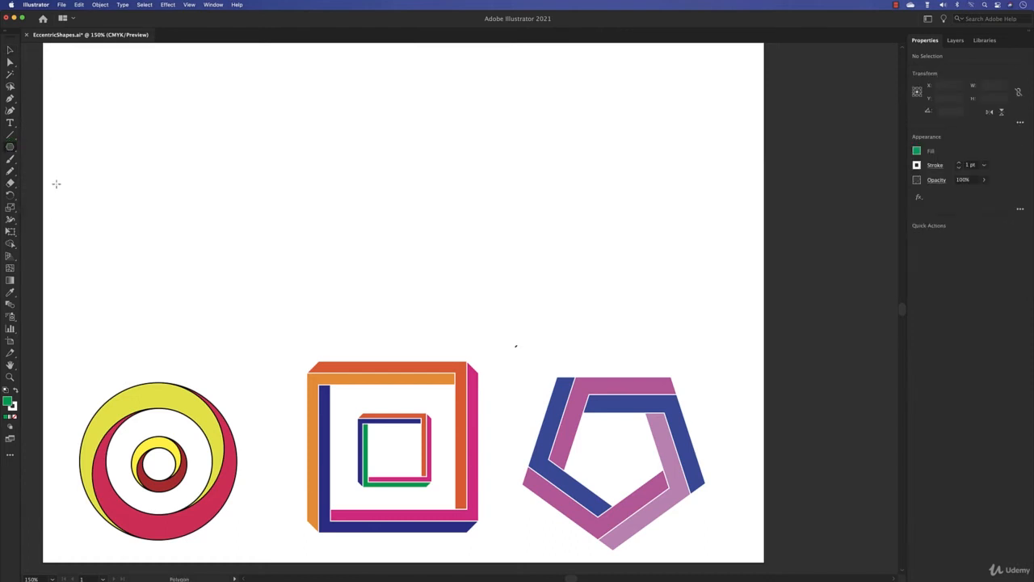
pyautogui.moveTo(316, 137)
pyautogui.mouseDown()
pyautogui.moveTo(381, 231)
pyautogui.moveTo(390, 215)
pyautogui.moveTo(348, 195)
pyautogui.moveTo(346, 181)
pyautogui.moveTo(423, 248)
pyautogui.mouseUp()
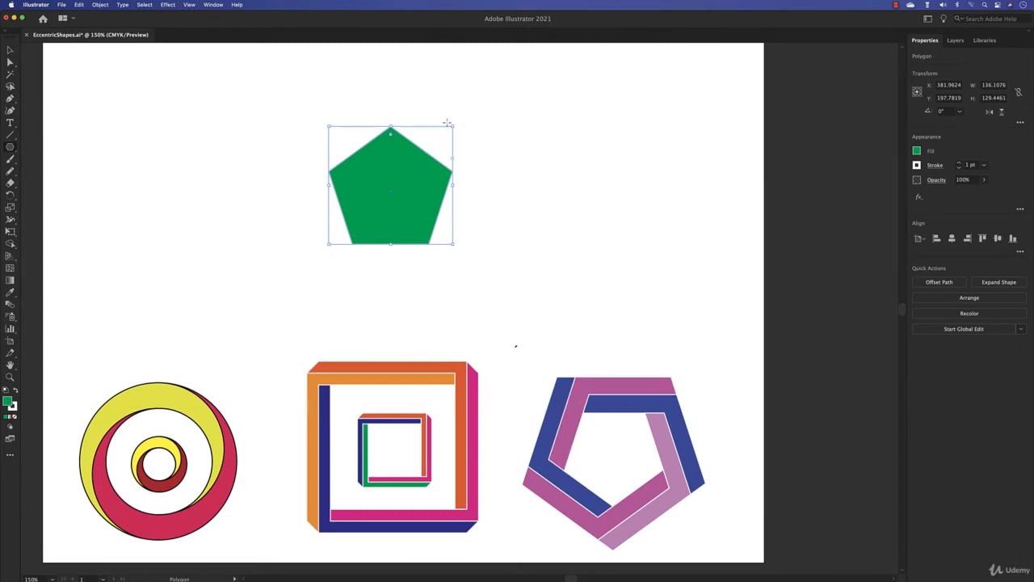
pyautogui.moveTo(455, 123); pyautogui.dragTo(374, 209)
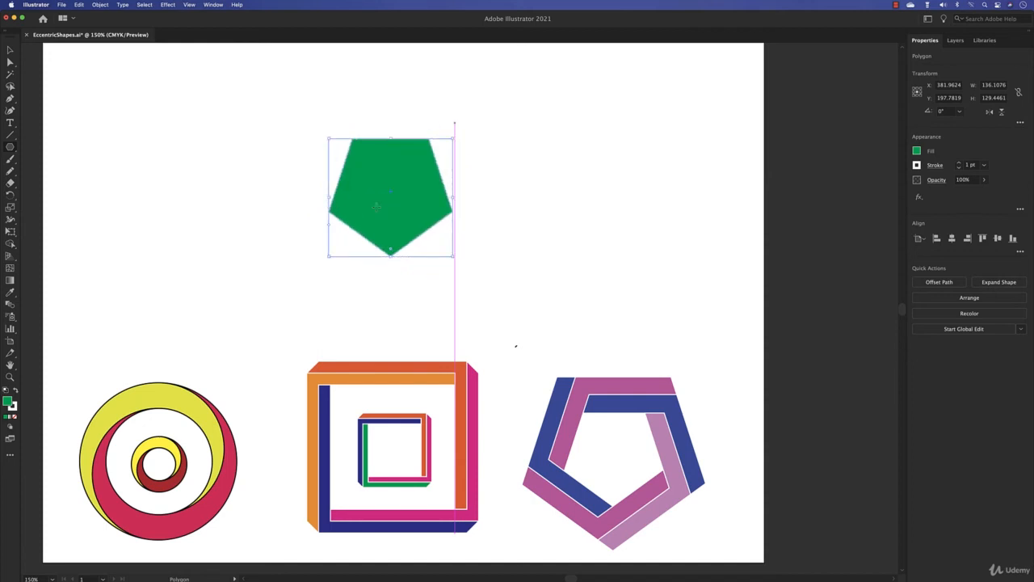
pyautogui.click(9, 62)
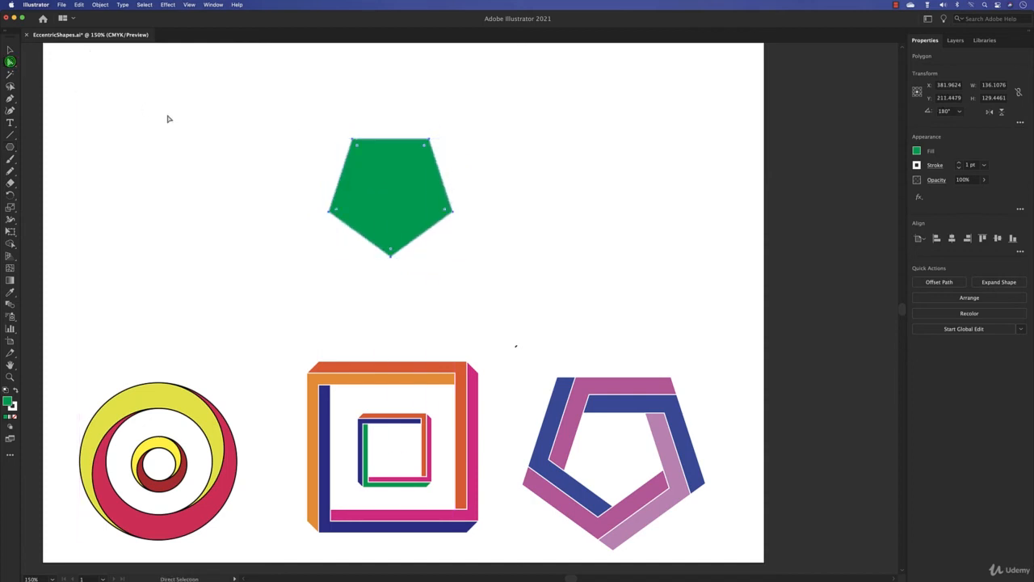
pyautogui.click(168, 117)
# - Draw a horizontal line about 244 pt long above the pentagon and add two parallel copies evenly spaced below it
pyautogui.click(11, 135)
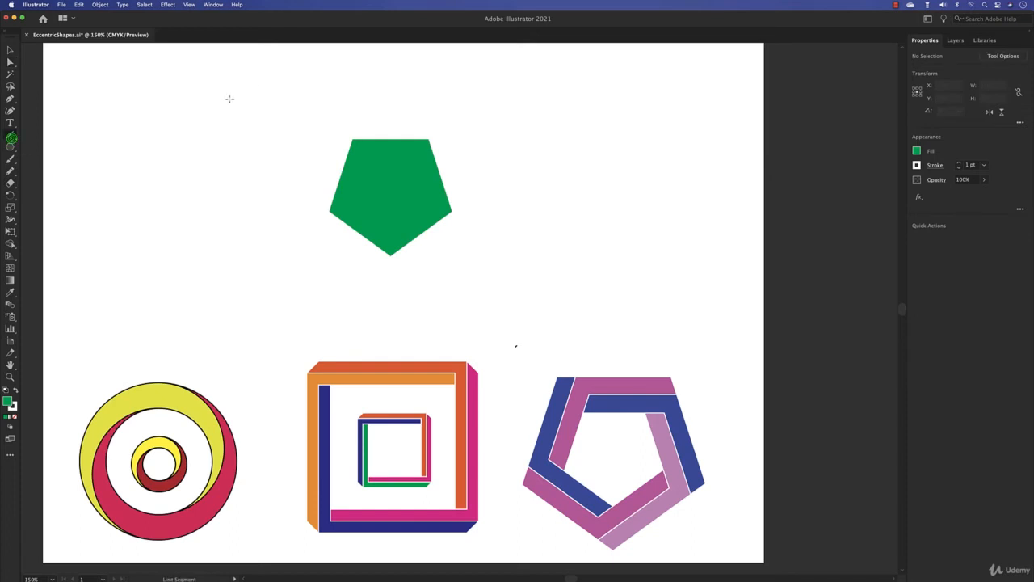
pyautogui.moveTo(264, 79); pyautogui.dragTo(488, 83)
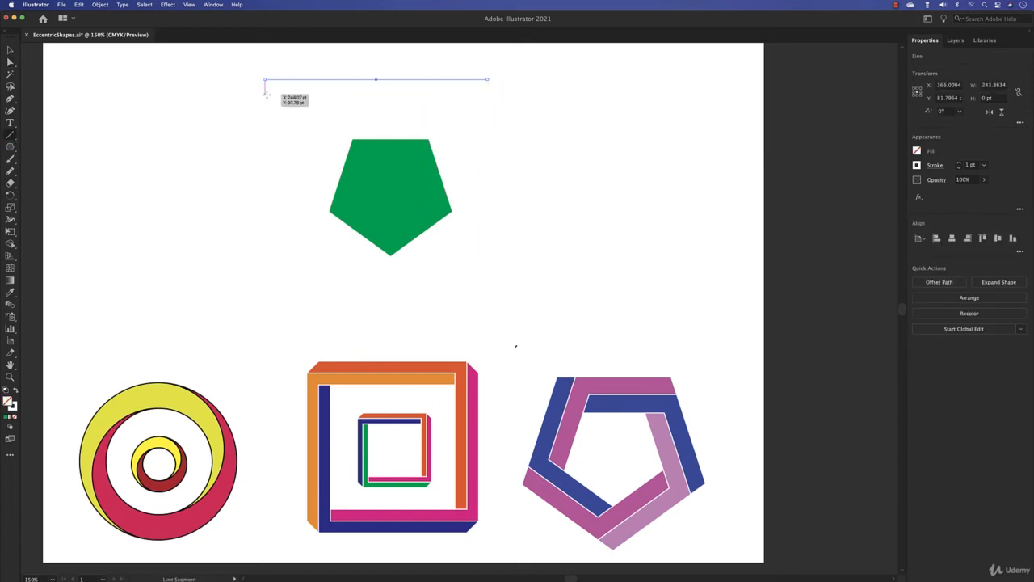
pyautogui.moveTo(264, 94)
pyautogui.mouseDown()
pyautogui.moveTo(487, 94)
pyautogui.moveTo(486, 106)
pyautogui.moveTo(265, 108)
pyautogui.mouseUp()
# - Select the three horizontal lines and set their stroke to black at 1 pt
pyautogui.press('v')
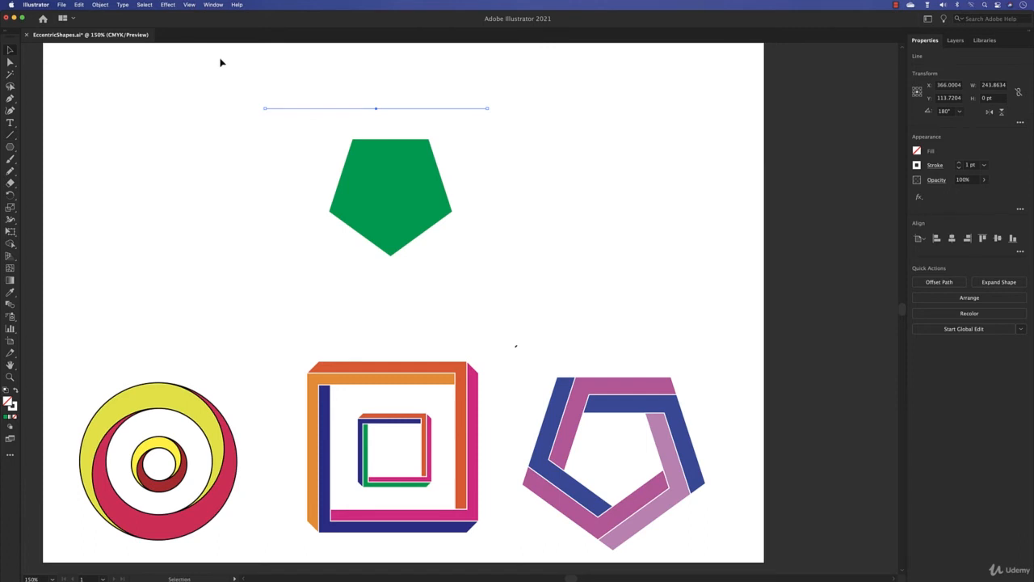
pyautogui.moveTo(220, 60); pyautogui.dragTo(291, 137)
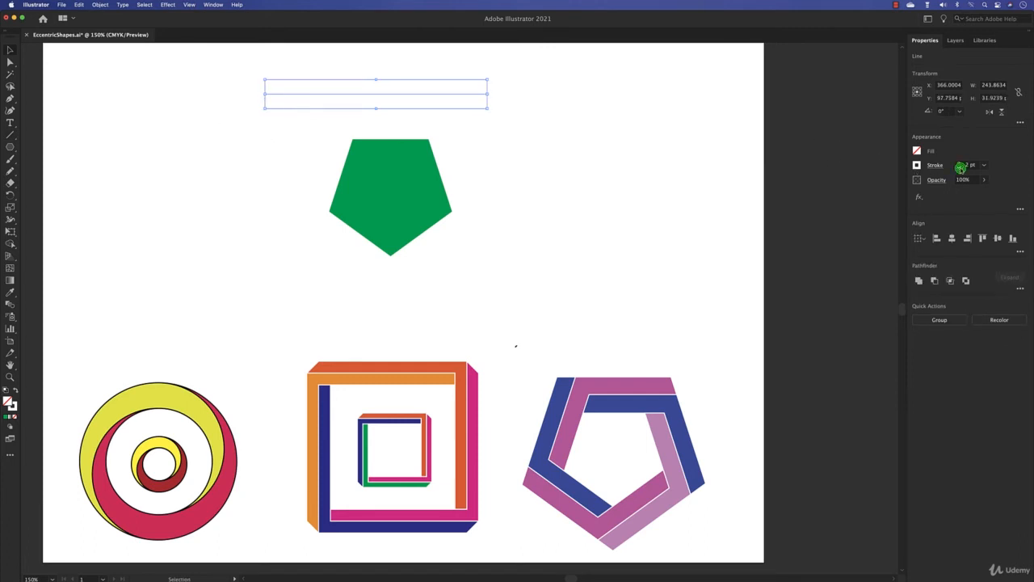
pyautogui.click(917, 166)
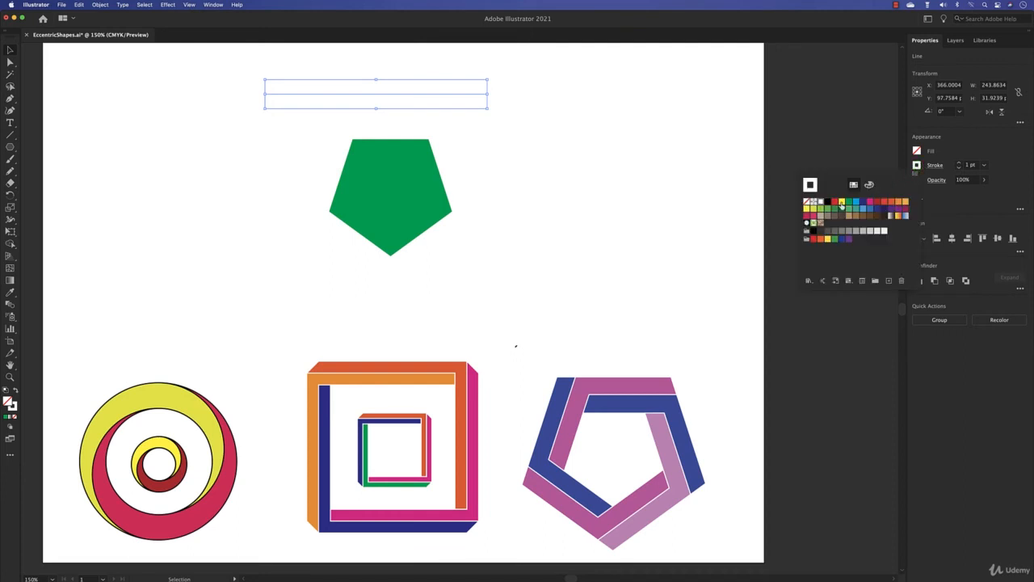
pyautogui.click(827, 202)
pyautogui.click(483, 177)
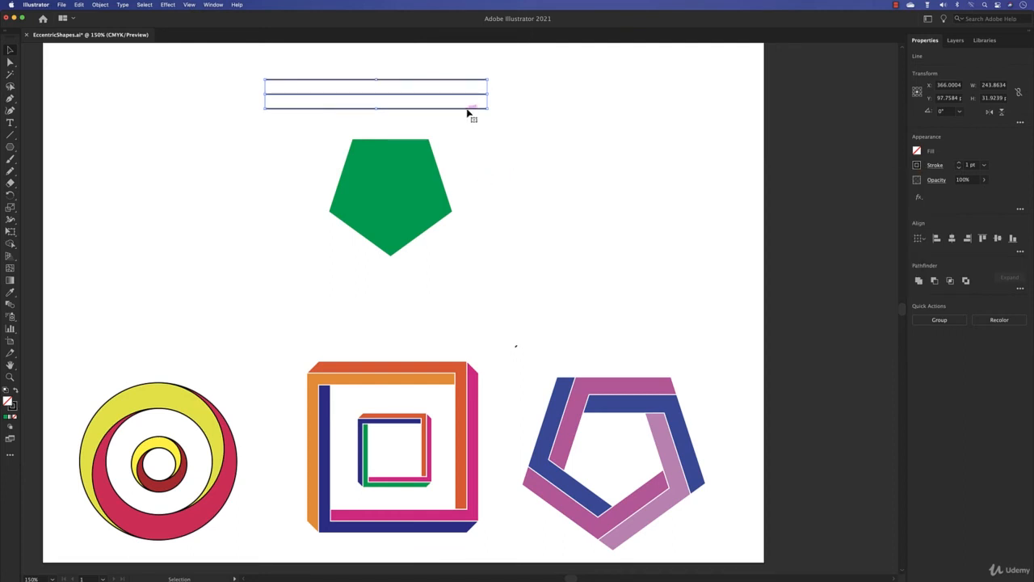
# - Move the three lines onto the pentagon's upper edge and place a rotated copy of them along its lower right edge
pyautogui.moveTo(467, 113); pyautogui.dragTo(475, 139)
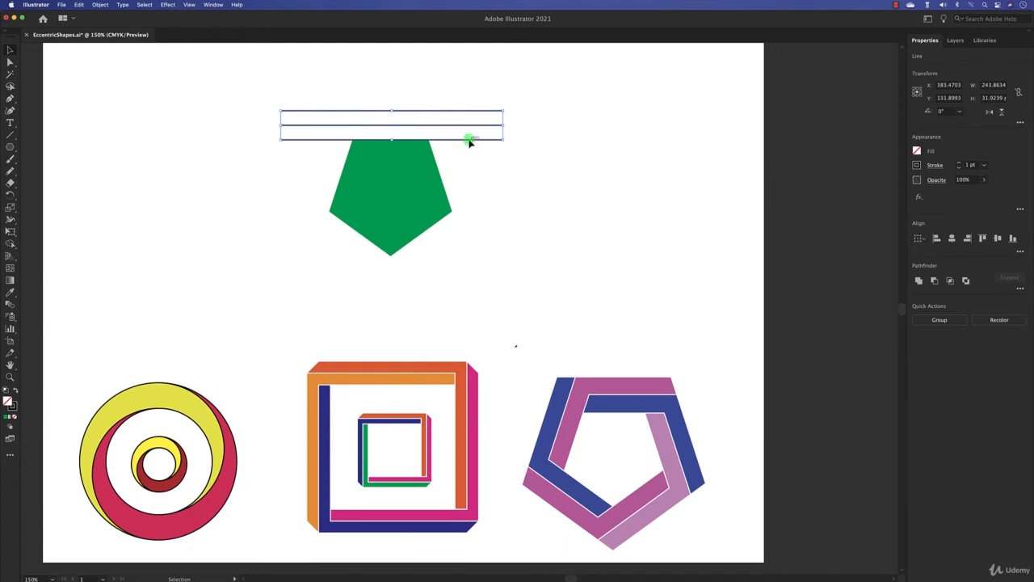
pyautogui.moveTo(470, 139); pyautogui.dragTo(503, 222)
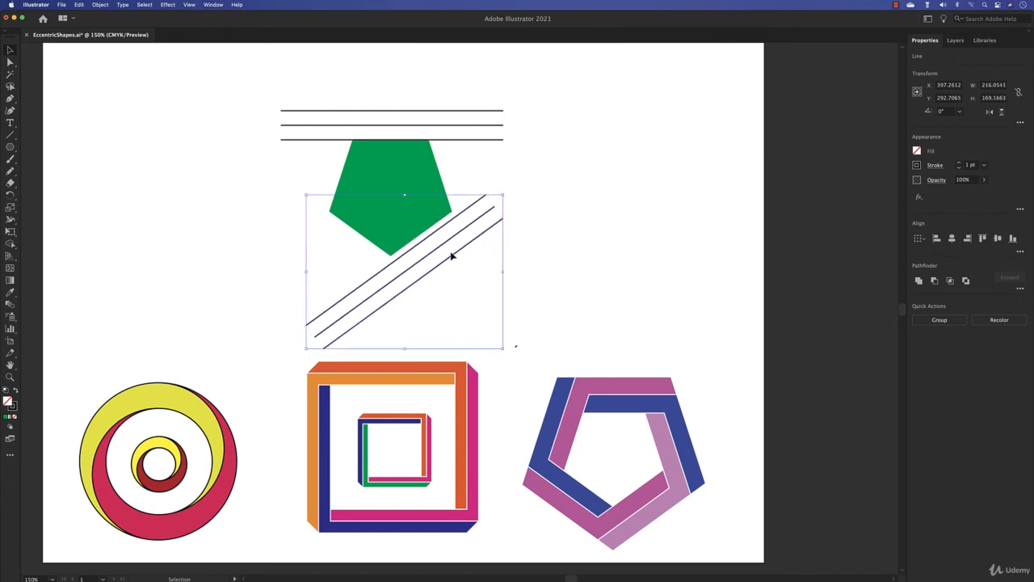
pyautogui.moveTo(453, 258); pyautogui.dragTo(480, 238)
pyautogui.click(498, 228)
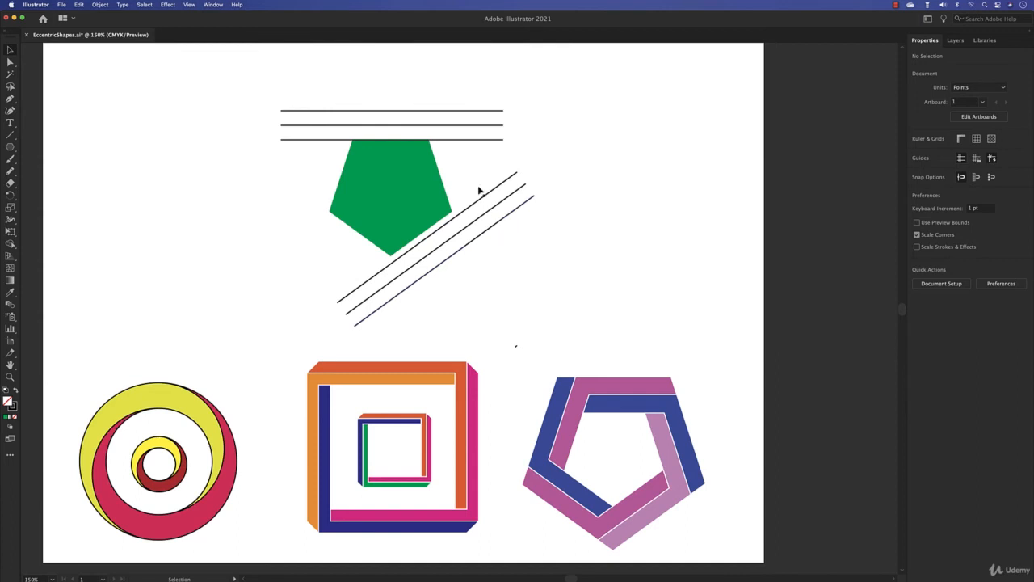
# - Place a rotated copy of the three lines against the pentagon's lower left edge and shift the lower right set flush with its edge
pyautogui.moveTo(523, 91)
pyautogui.mouseDown()
pyautogui.moveTo(469, 151)
pyautogui.moveTo(319, 148)
pyautogui.moveTo(359, 145)
pyautogui.moveTo(340, 164)
pyautogui.moveTo(312, 268)
pyautogui.moveTo(328, 286)
pyautogui.moveTo(420, 300)
pyautogui.moveTo(420, 291)
pyautogui.moveTo(458, 293)
pyautogui.moveTo(400, 326)
pyautogui.mouseUp()
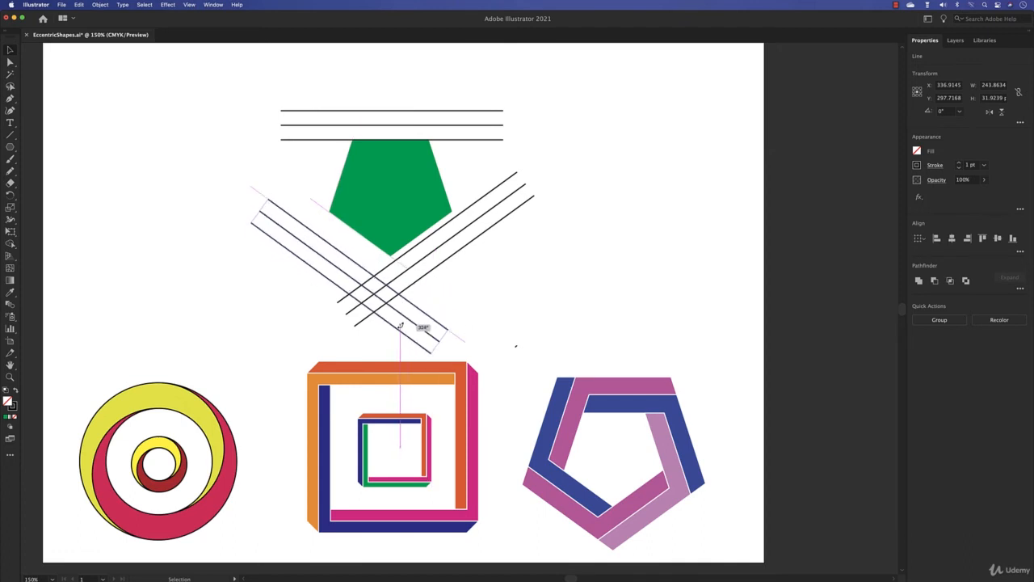
pyautogui.moveTo(400, 326); pyautogui.dragTo(401, 329)
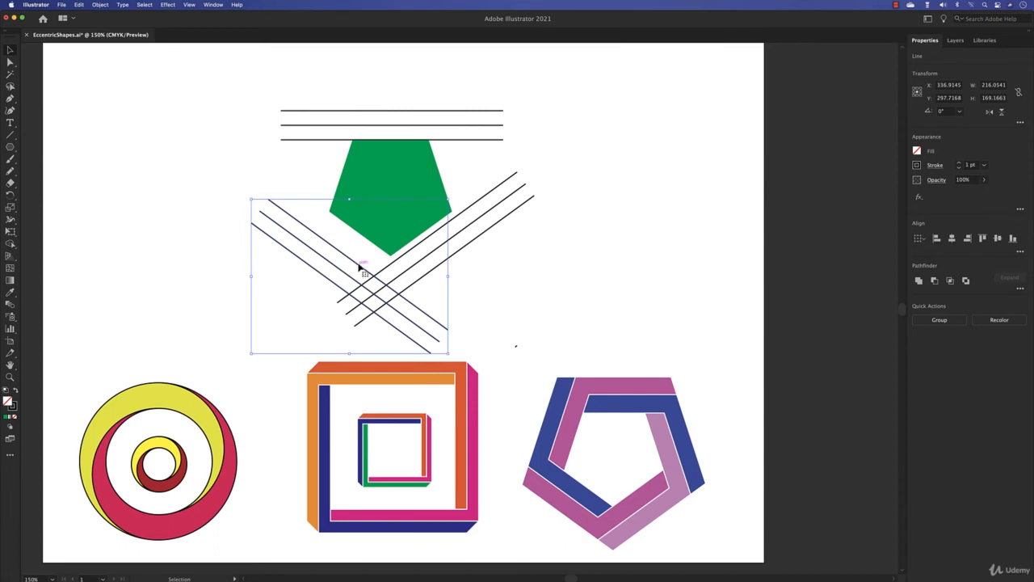
pyautogui.moveTo(356, 263); pyautogui.dragTo(374, 247)
pyautogui.click(483, 234)
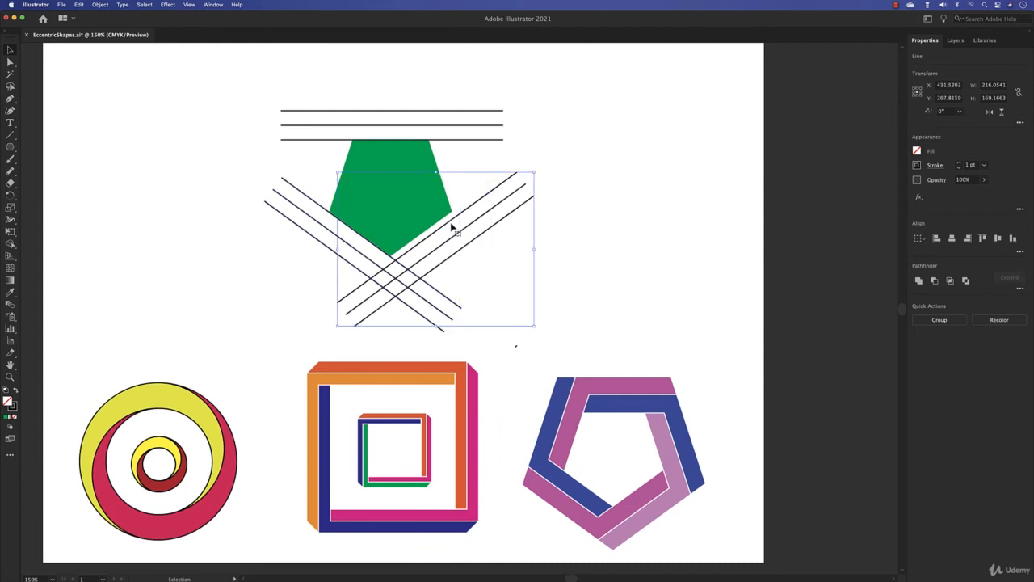
pyautogui.moveTo(451, 225); pyautogui.dragTo(447, 220)
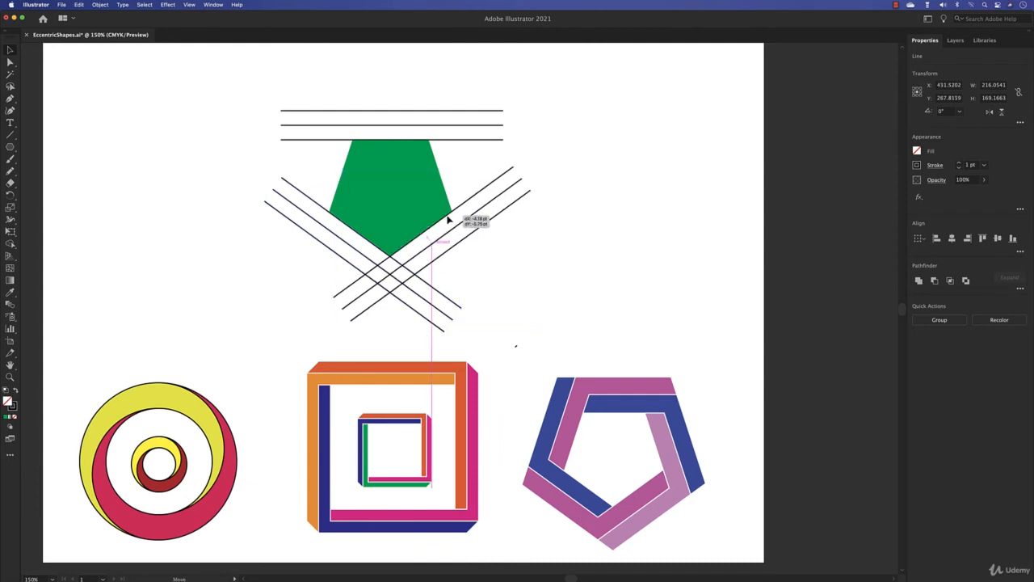
pyautogui.click(530, 254)
# - Place another rotated copy of the three lines along the pentagon's upper right edge and fine-tune its angle to match
pyautogui.moveTo(507, 106); pyautogui.dragTo(512, 273)
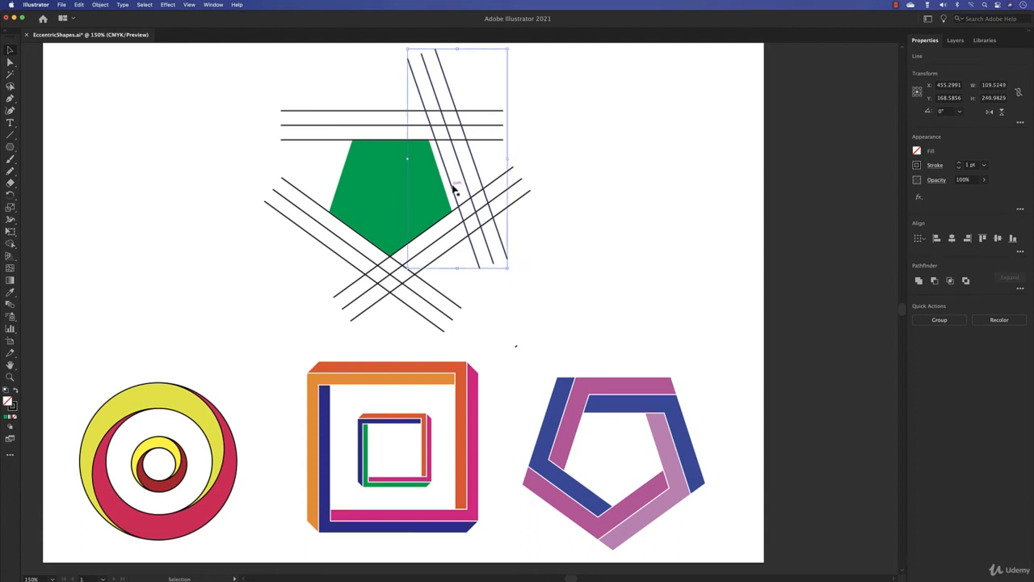
pyautogui.moveTo(451, 188); pyautogui.dragTo(445, 189)
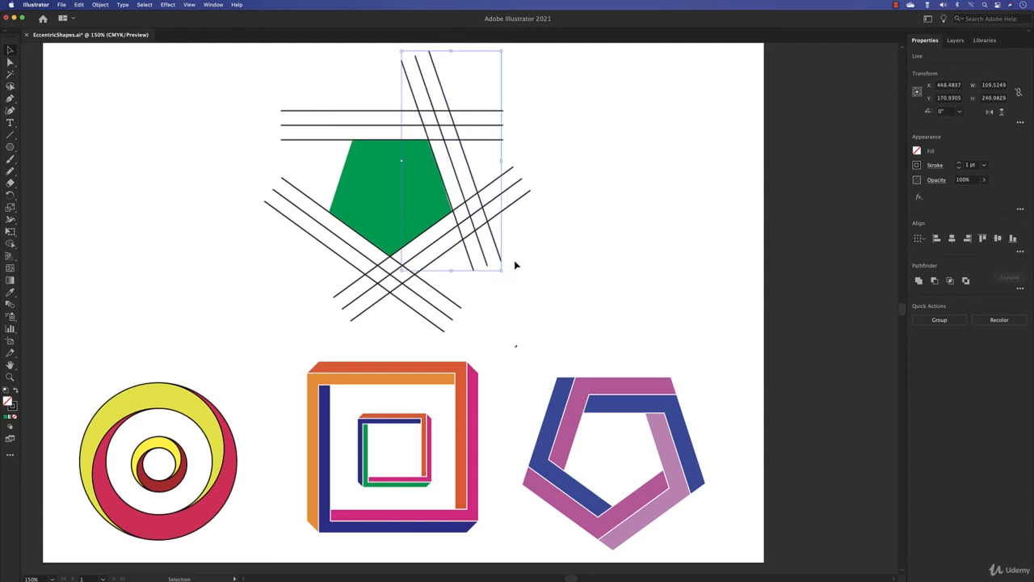
pyautogui.moveTo(505, 276); pyautogui.dragTo(502, 274)
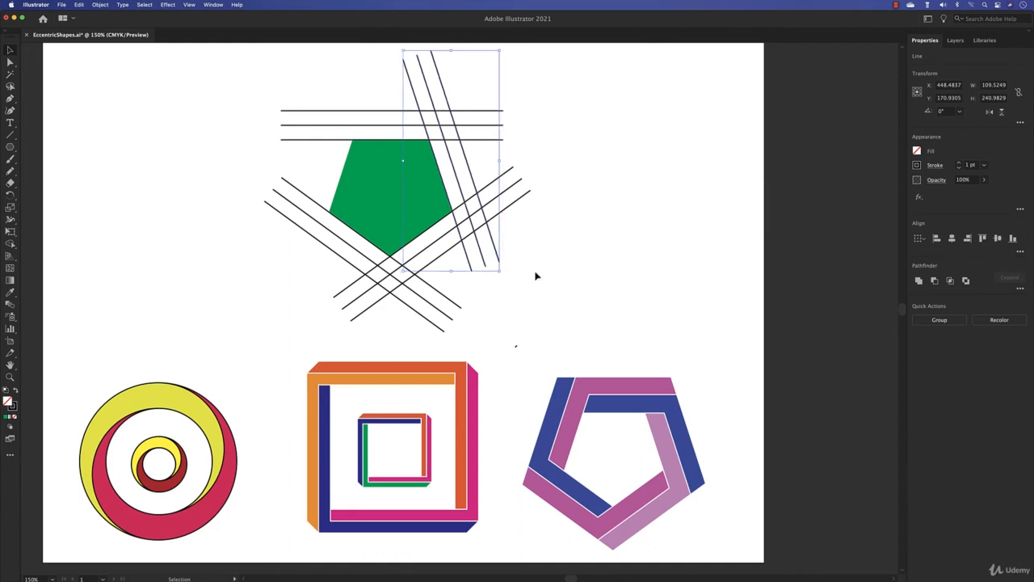
pyautogui.click(542, 265)
# - Copy the upper right line set to the pentagon's upper left edge, angle it to match, and delete the green pentagon
pyautogui.moveTo(380, 92); pyautogui.dragTo(467, 82)
pyautogui.moveTo(446, 96); pyautogui.dragTo(321, 105)
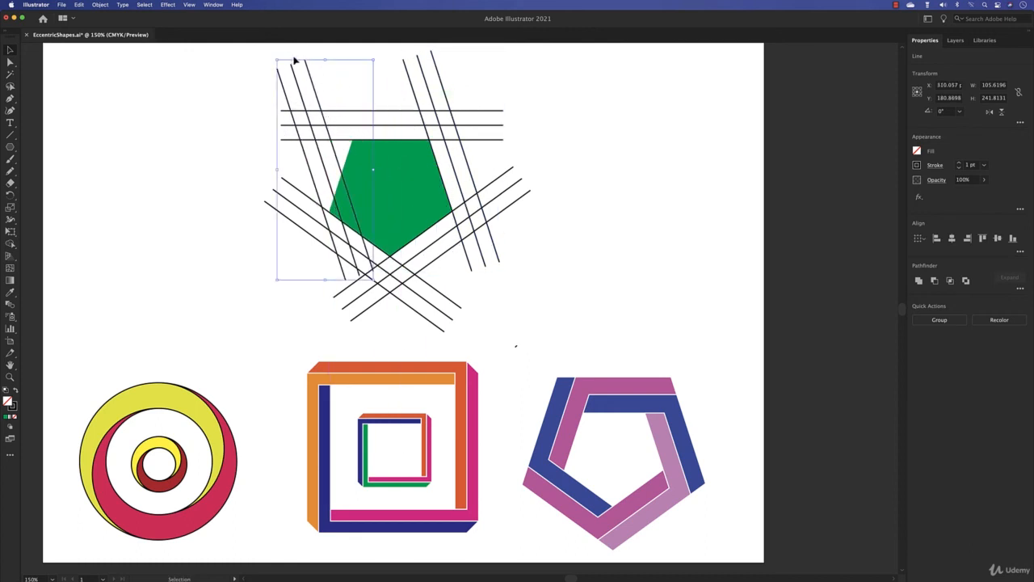
pyautogui.moveTo(273, 57); pyautogui.dragTo(347, 71)
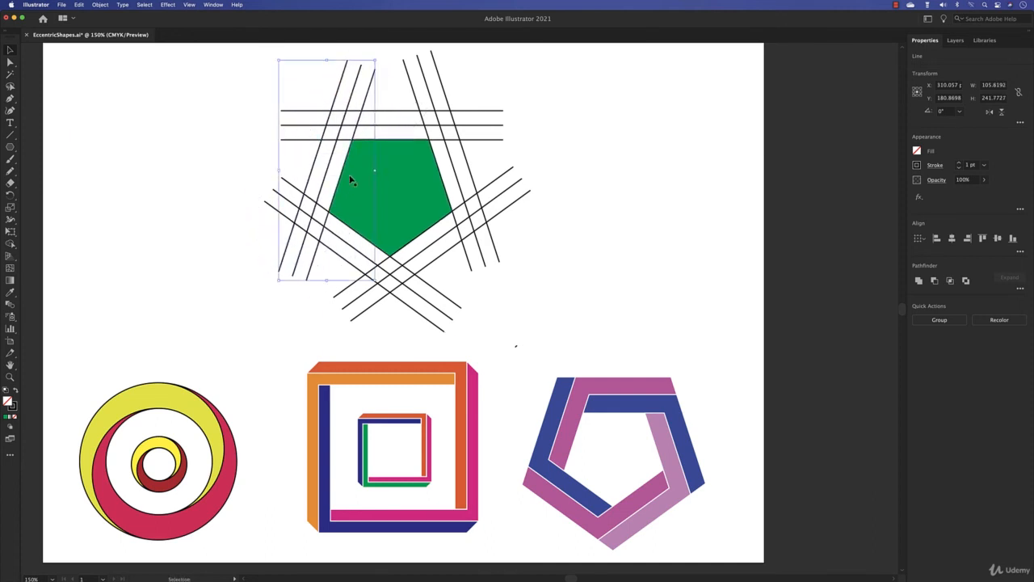
pyautogui.click(386, 191)
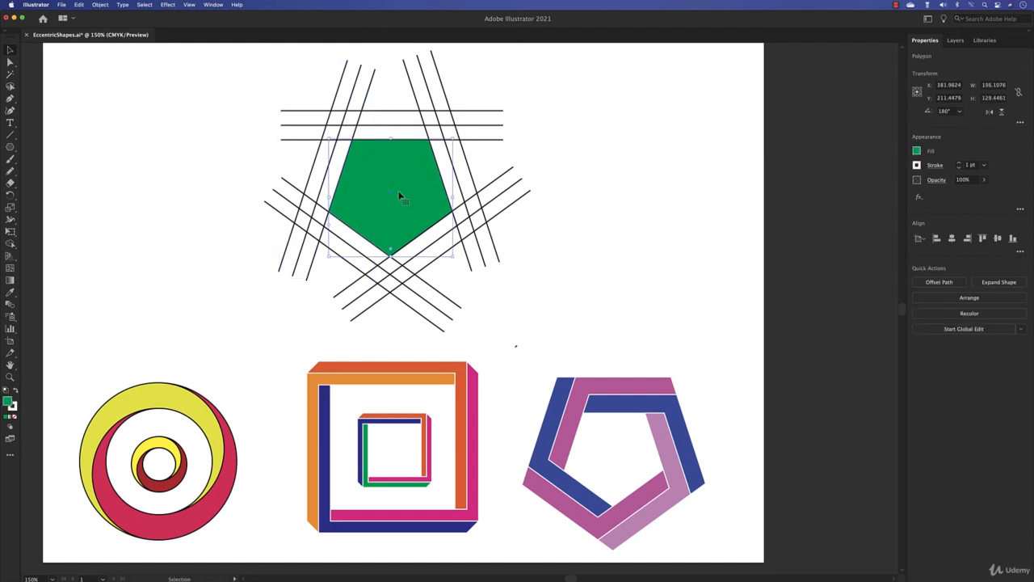
pyautogui.press('Delete')
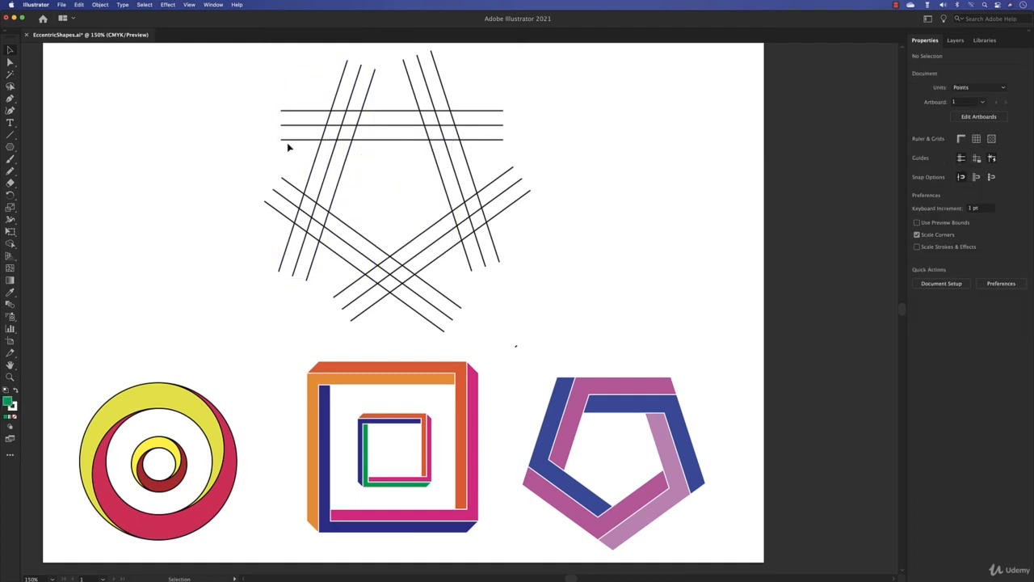
# - Select all the lines and use Shape Builder with a maroon fill to merge the outer top band with the inner upper left band
pyautogui.moveTo(208, 75); pyautogui.dragTo(571, 302)
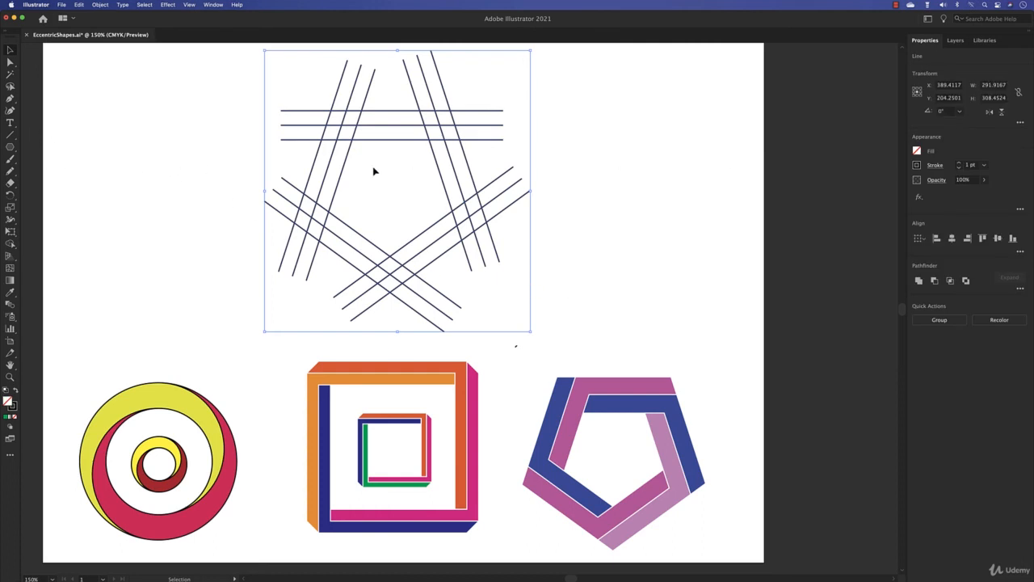
pyautogui.click(11, 243)
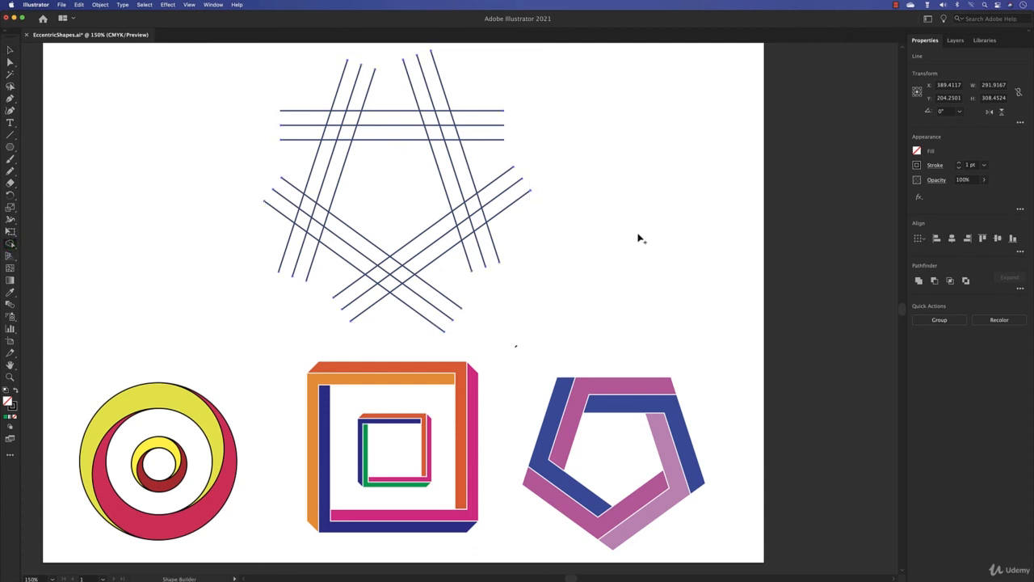
pyautogui.click(917, 152)
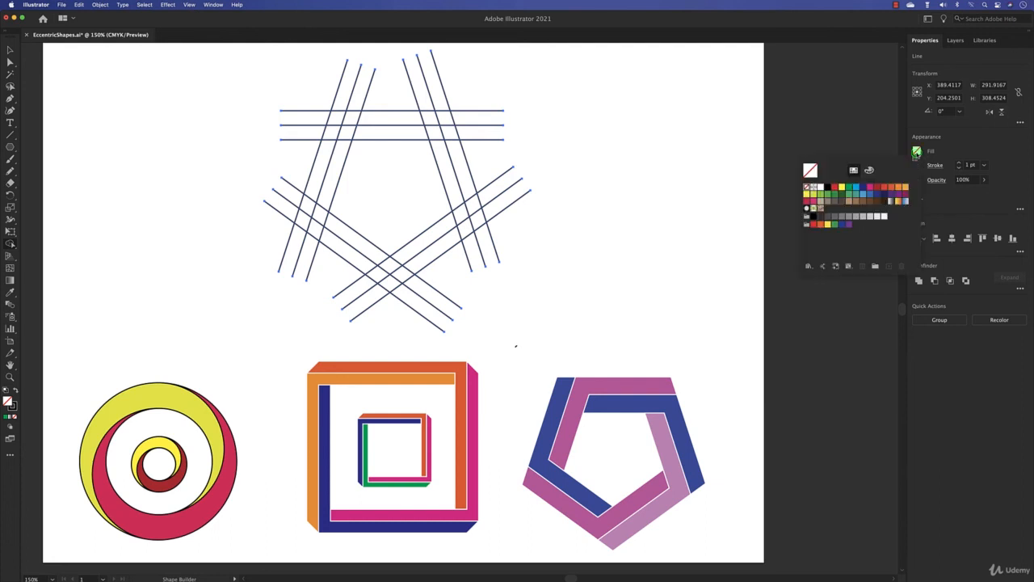
pyautogui.click(905, 195)
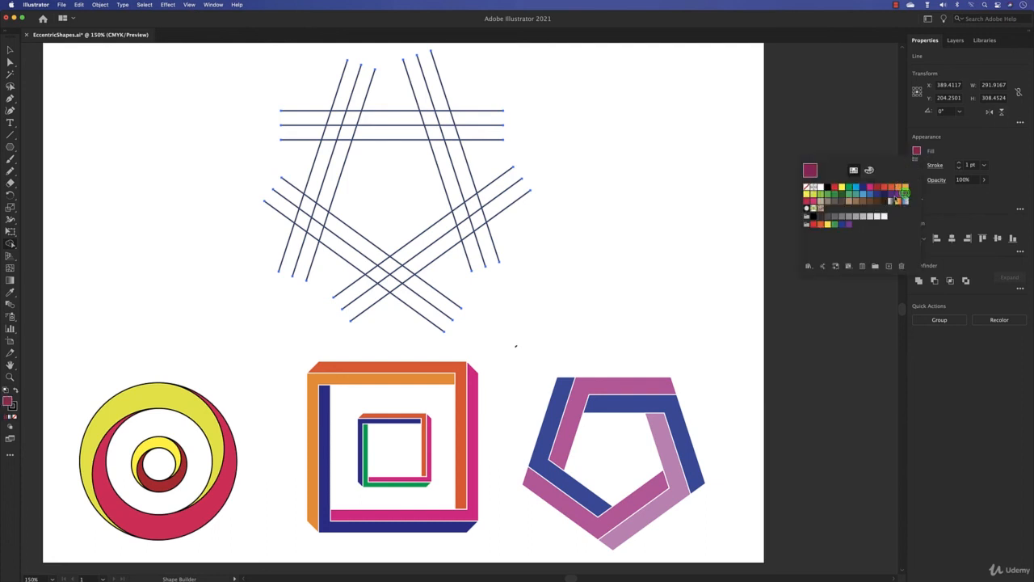
pyautogui.click(440, 120)
pyautogui.moveTo(446, 115)
pyautogui.mouseDown()
pyautogui.moveTo(356, 120)
pyautogui.moveTo(349, 160)
pyautogui.mouseUp()
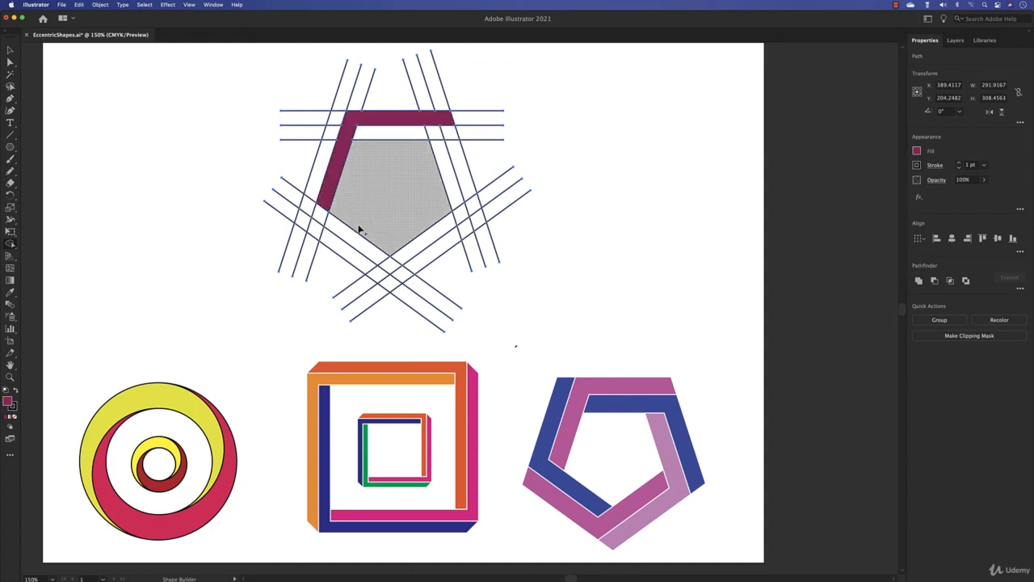
# - Merge the outer upper left and inner lower left bands in red, and the inner top and outer upper right bands in dark blue
pyautogui.click(917, 152)
pyautogui.click(883, 192)
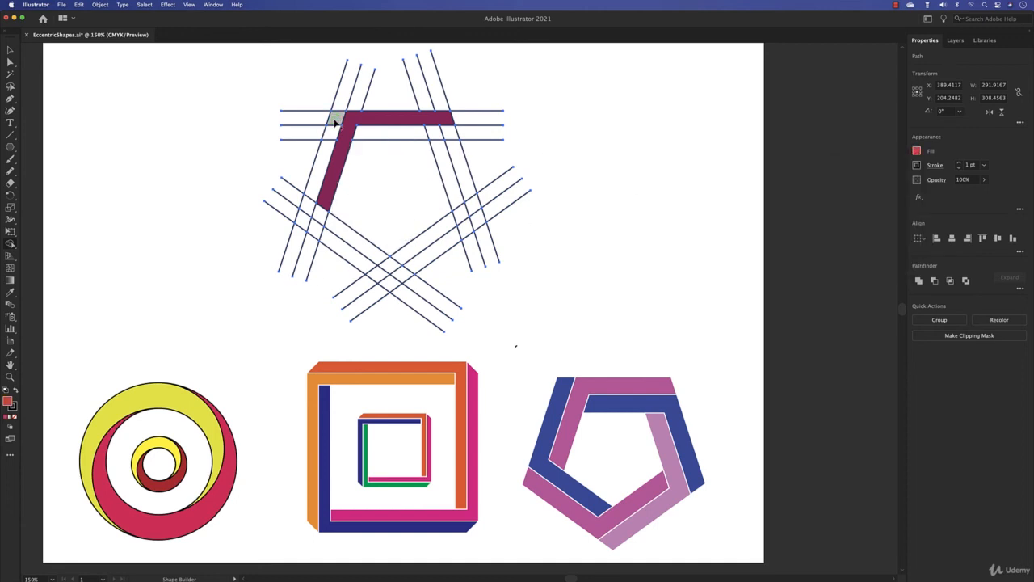
pyautogui.moveTo(335, 121)
pyautogui.mouseDown()
pyautogui.moveTo(314, 210)
pyautogui.moveTo(387, 260)
pyautogui.mouseUp()
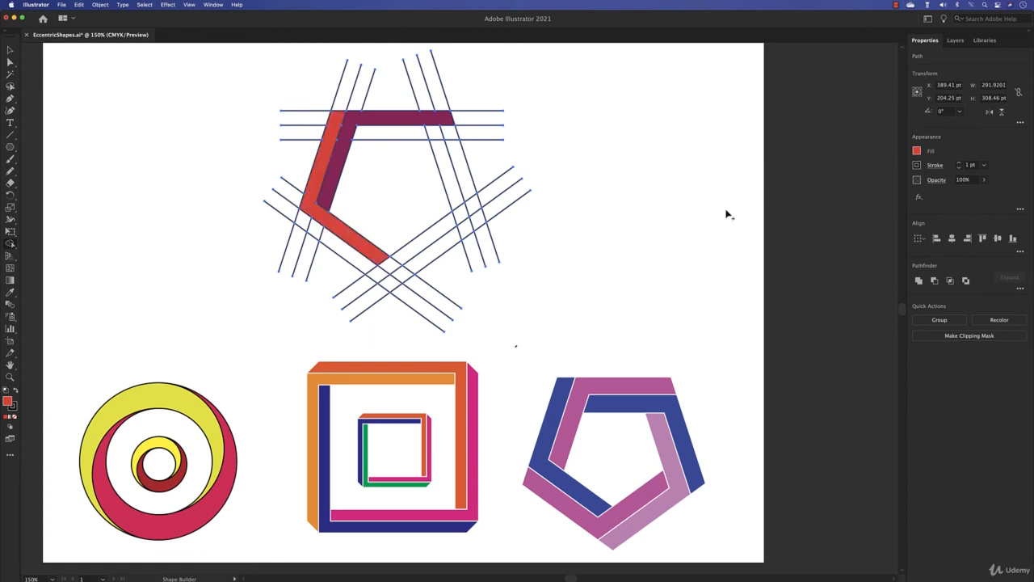
pyautogui.click(916, 151)
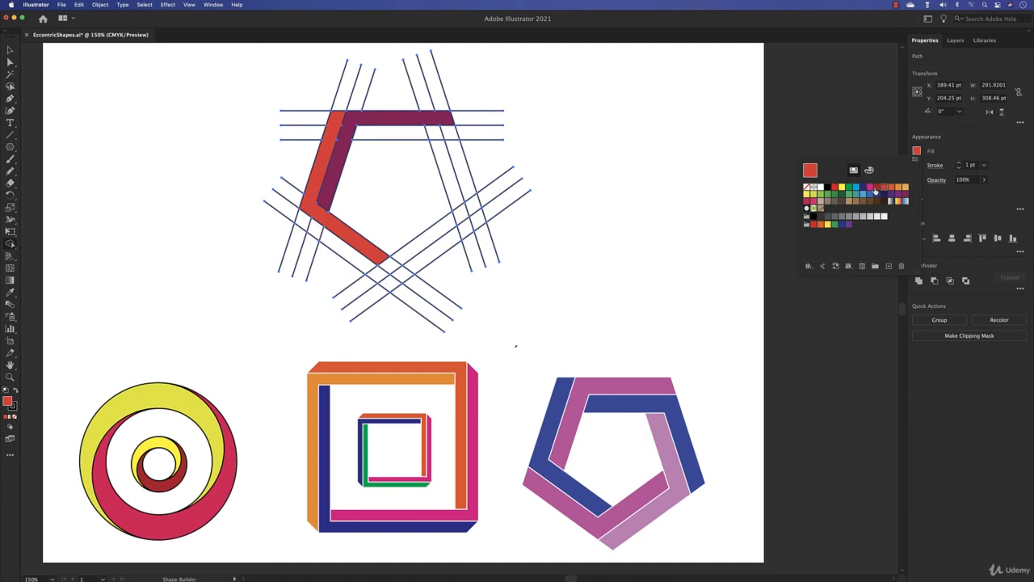
pyautogui.click(870, 194)
pyautogui.moveTo(400, 136)
pyautogui.mouseDown()
pyautogui.moveTo(453, 140)
pyautogui.moveTo(477, 223)
pyautogui.mouseUp()
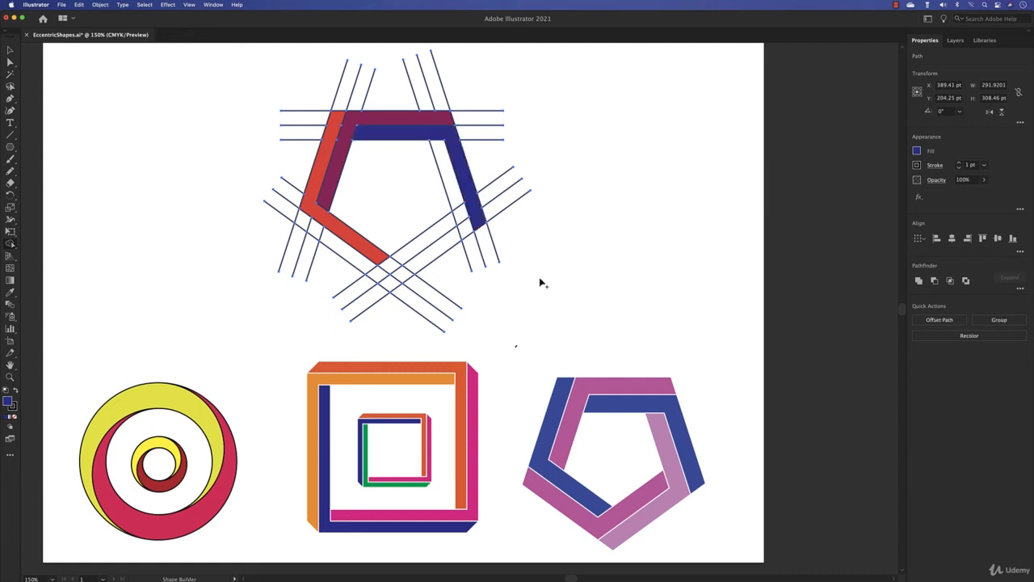
# - Merge the outer lower left and inner lower right bands in teal, and the inner upper right and outer lower right bands in orange
pyautogui.click(918, 151)
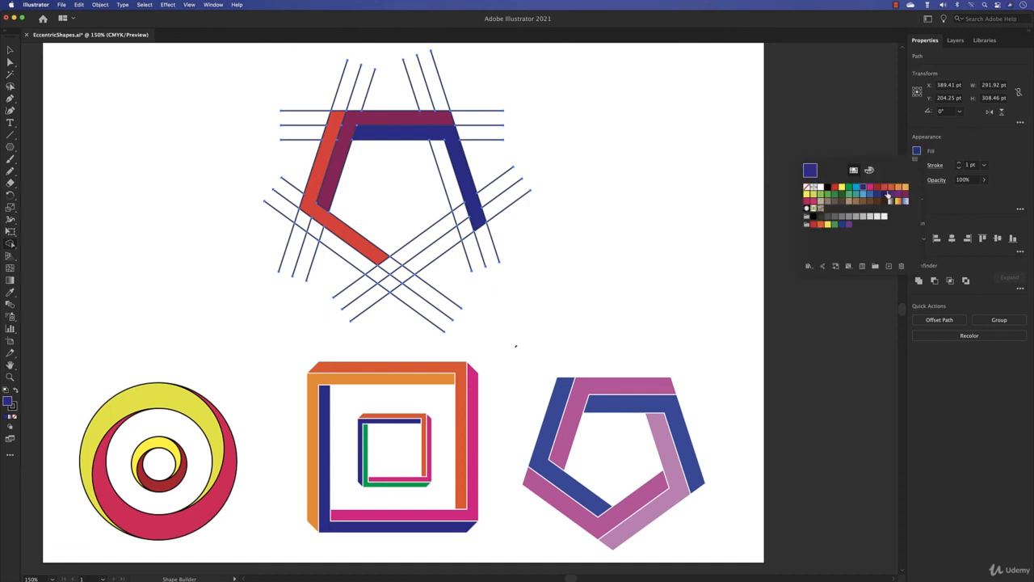
pyautogui.click(857, 197)
pyautogui.moveTo(304, 219)
pyautogui.mouseDown()
pyautogui.moveTo(373, 275)
pyautogui.moveTo(406, 259)
pyautogui.mouseUp()
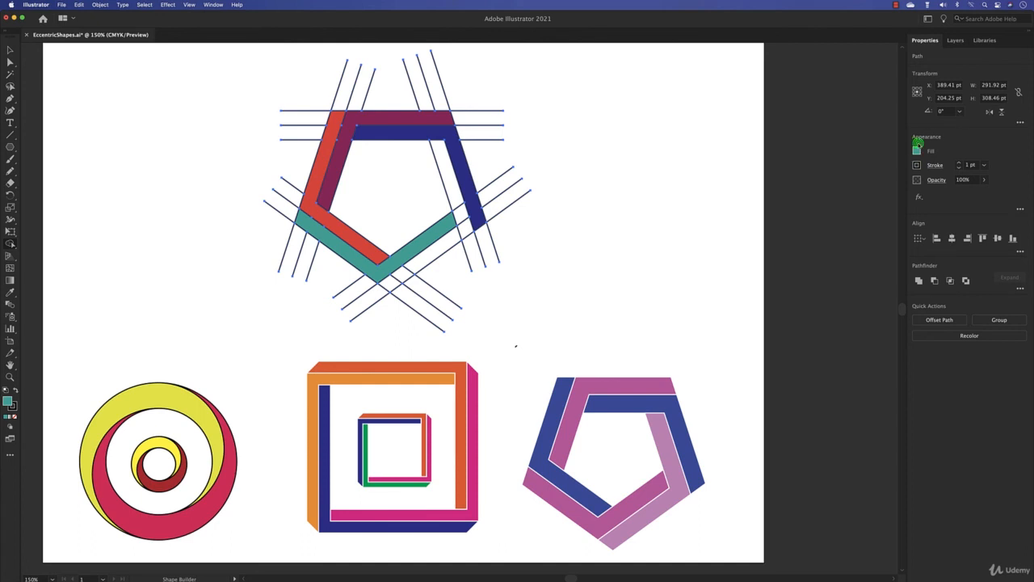
pyautogui.click(917, 150)
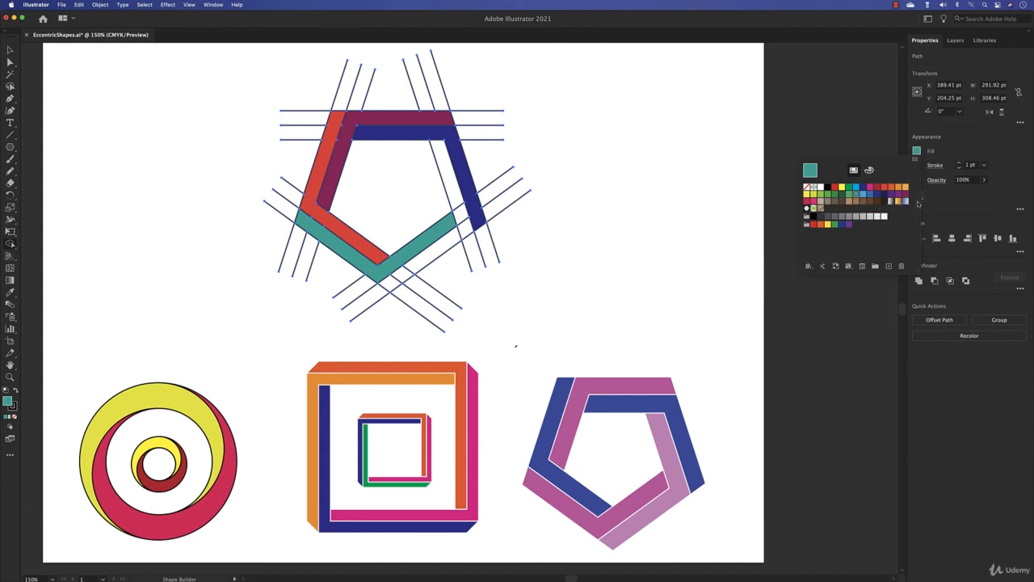
pyautogui.click(901, 189)
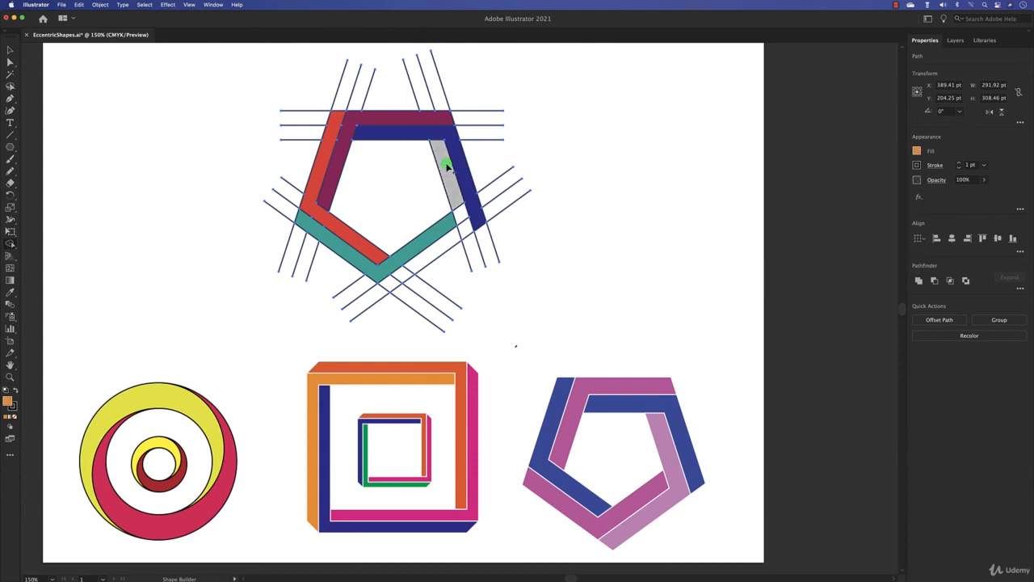
pyautogui.click(465, 227)
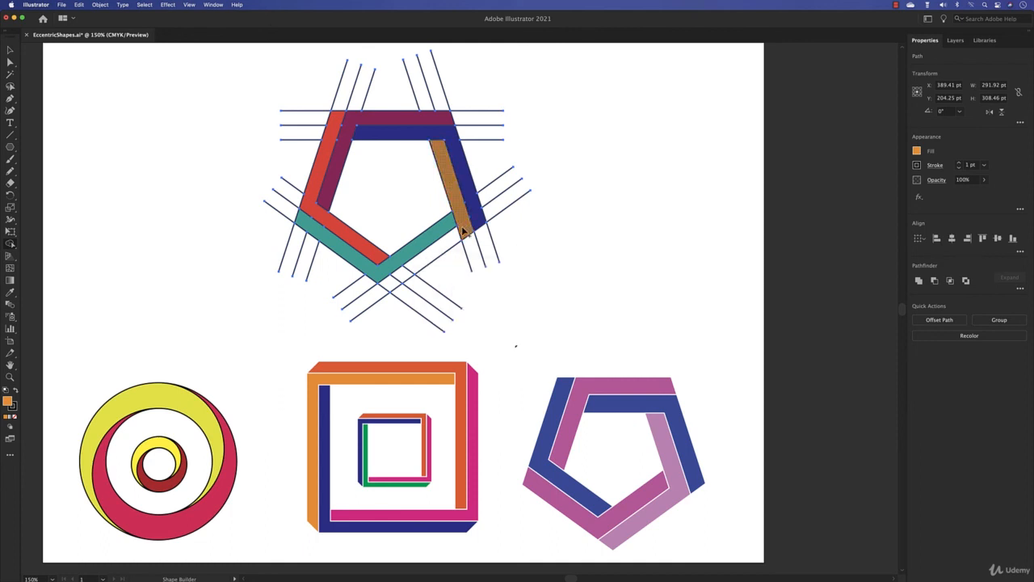
pyautogui.click(396, 285)
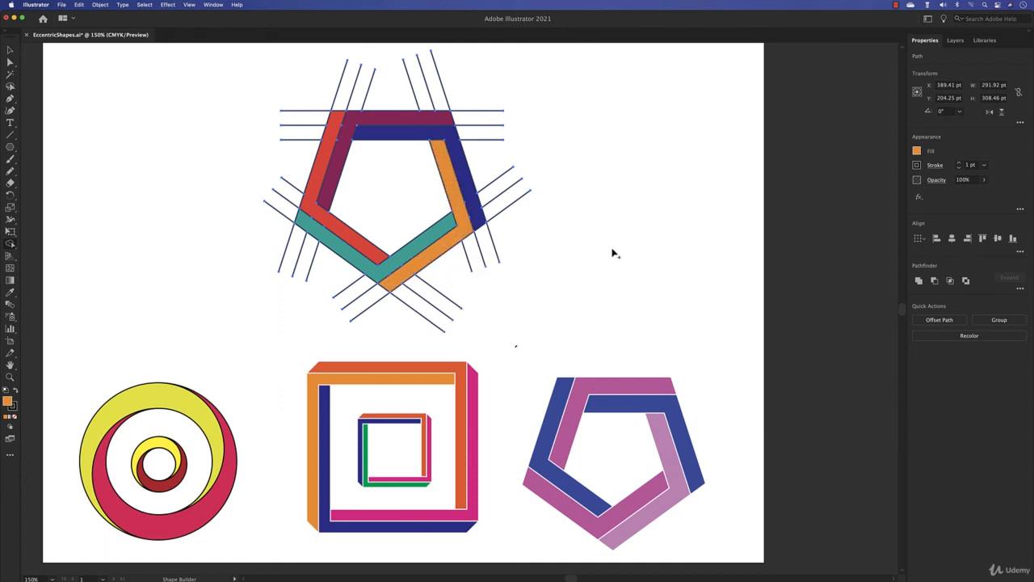
# - Delete the leftover line ends sticking out above, to the right of and at the lower right of the coloured pentagon
pyautogui.click(9, 50)
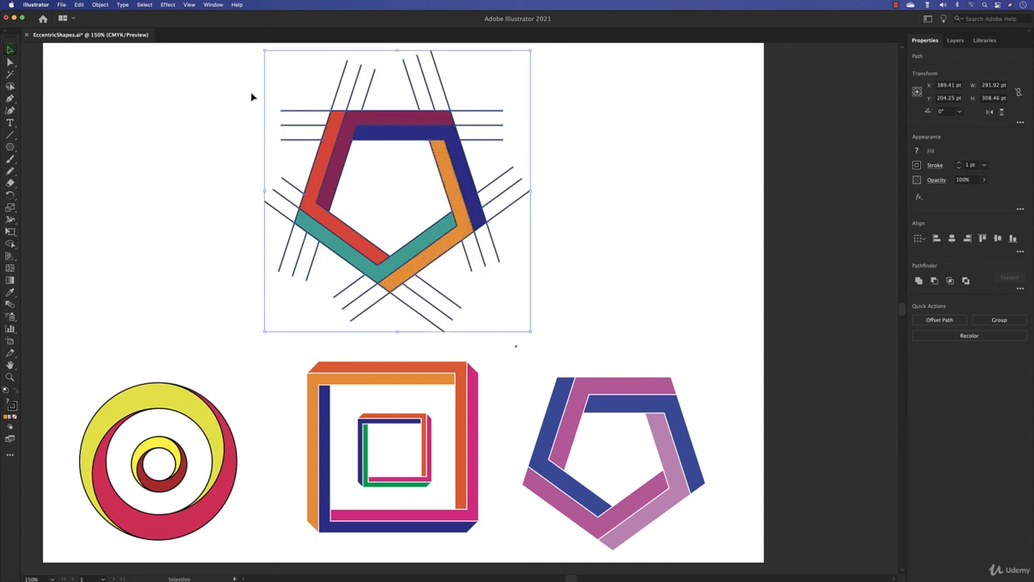
pyautogui.moveTo(209, 63); pyautogui.dragTo(441, 338)
pyautogui.press('Delete')
pyautogui.press('Delete')
pyautogui.press('Delete')
pyautogui.press('Delete')
pyautogui.press('Delete')
pyautogui.press('Delete')
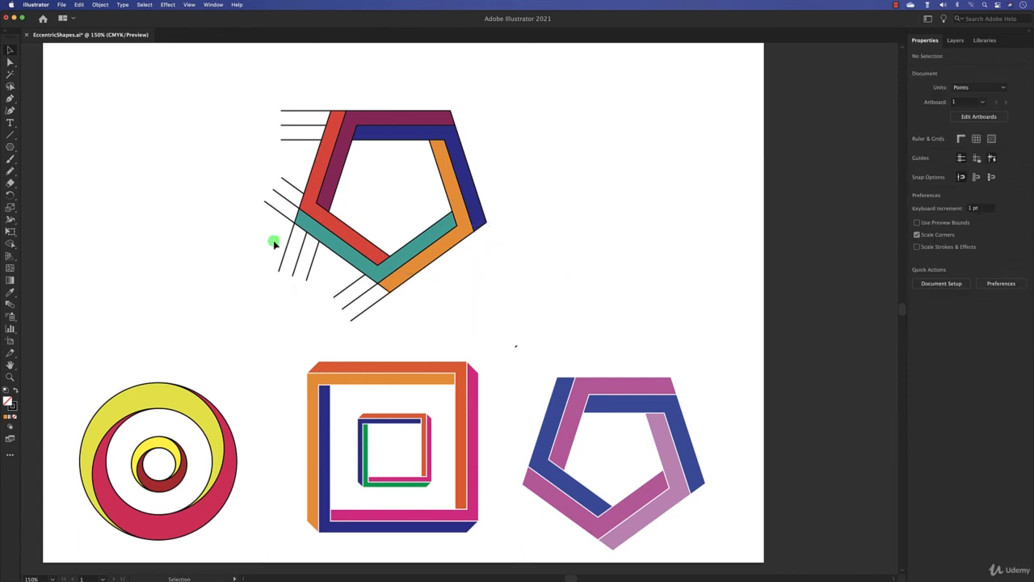
# - Delete the remaining leftover line ends below and along the left side of the coloured pentagon
pyautogui.moveTo(273, 241); pyautogui.dragTo(356, 328)
pyautogui.press('Delete')
pyautogui.press('Delete')
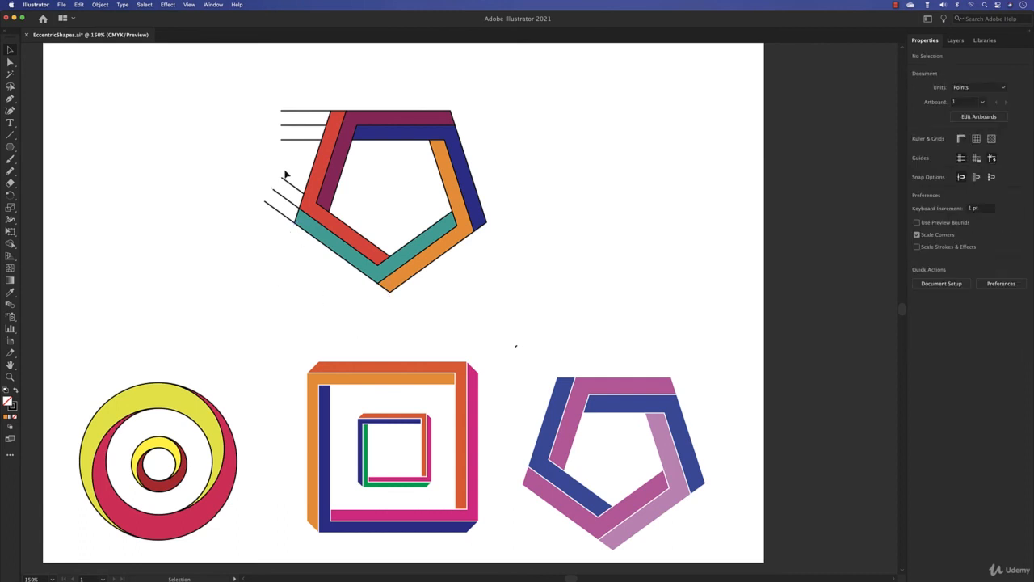
pyautogui.moveTo(285, 173); pyautogui.dragTo(260, 212)
pyautogui.press('Delete')
pyautogui.moveTo(293, 97); pyautogui.dragTo(284, 140)
pyautogui.press('Delete')
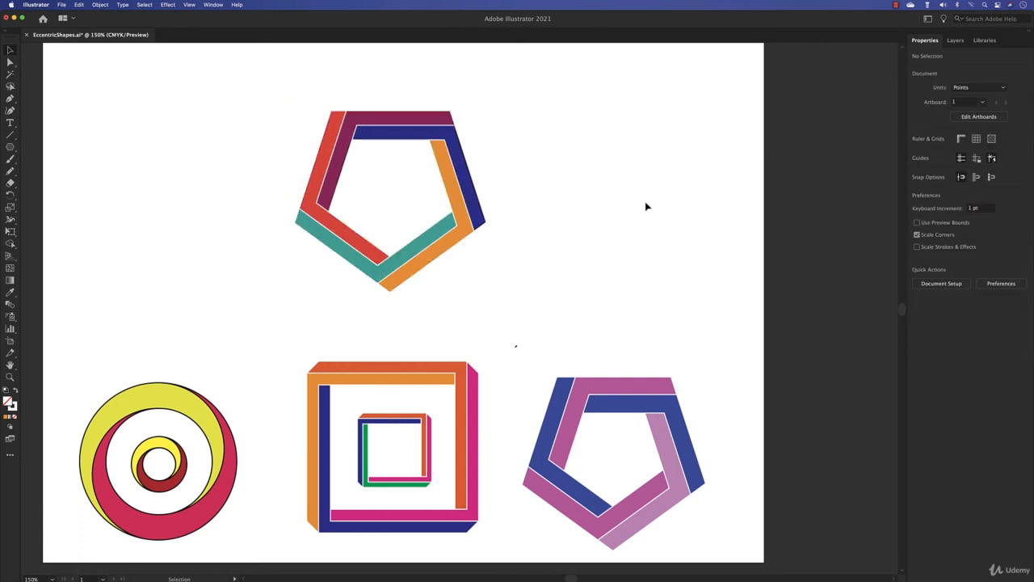